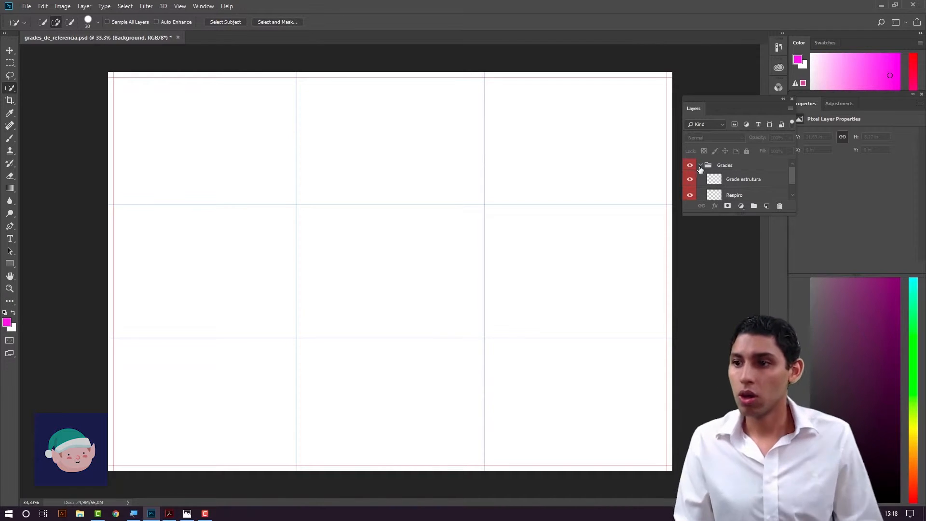
Collapse the Grades layer group and bring up the finished composition Composição_final.jpg in the photo viewer for reference
left_click(700, 165)
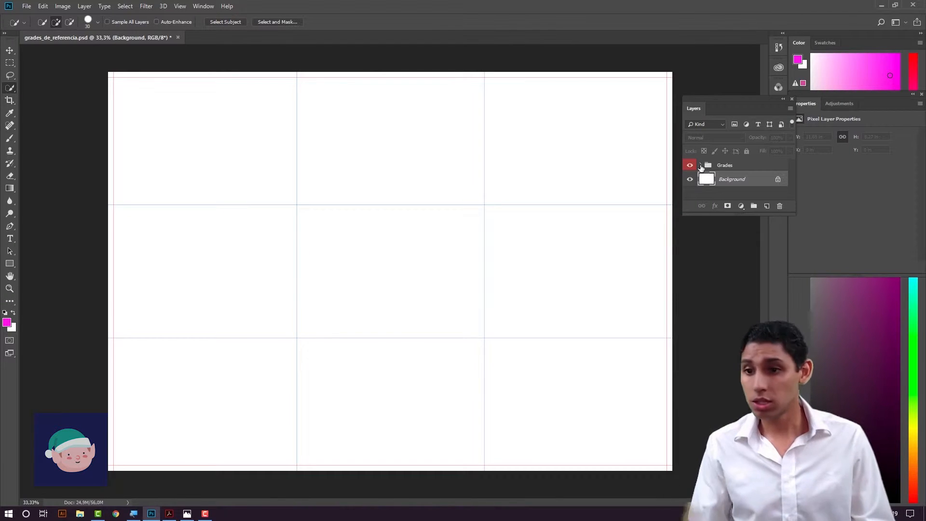
key("alt+Tab")
key("alt+Tab")
key("alt+Tab")
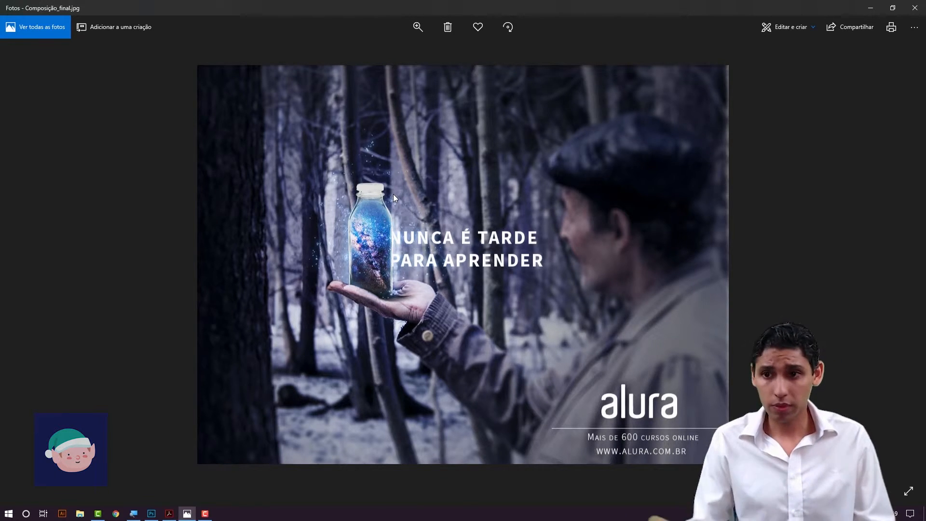
Switch to the lesson checklist and tick all three topics: choosing the objects, selecting them, and refining edges and reflections
key("alt+Tab")
key("alt+Tab")
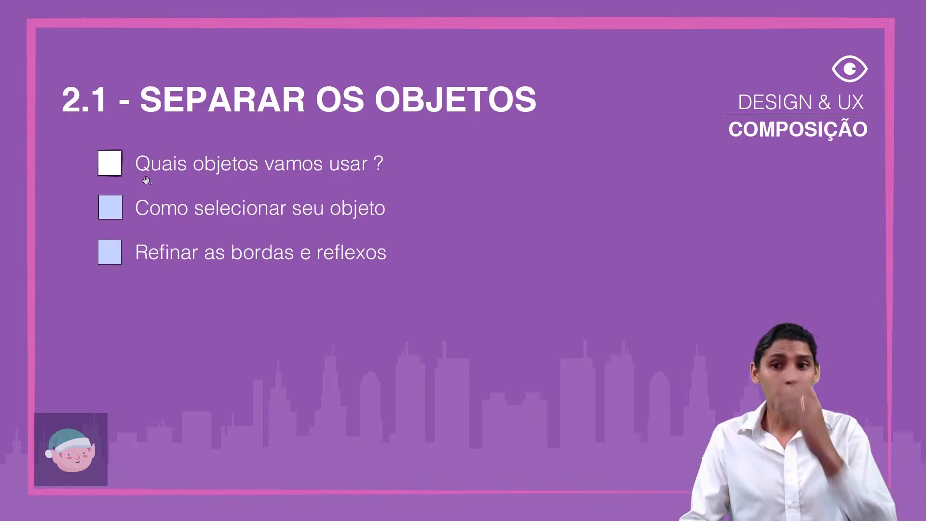
left_click(115, 168)
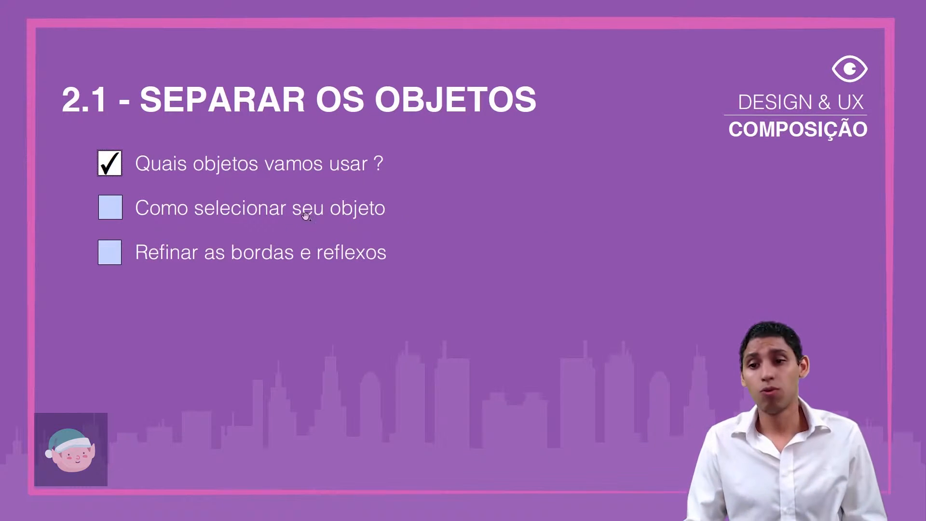
left_click(116, 219)
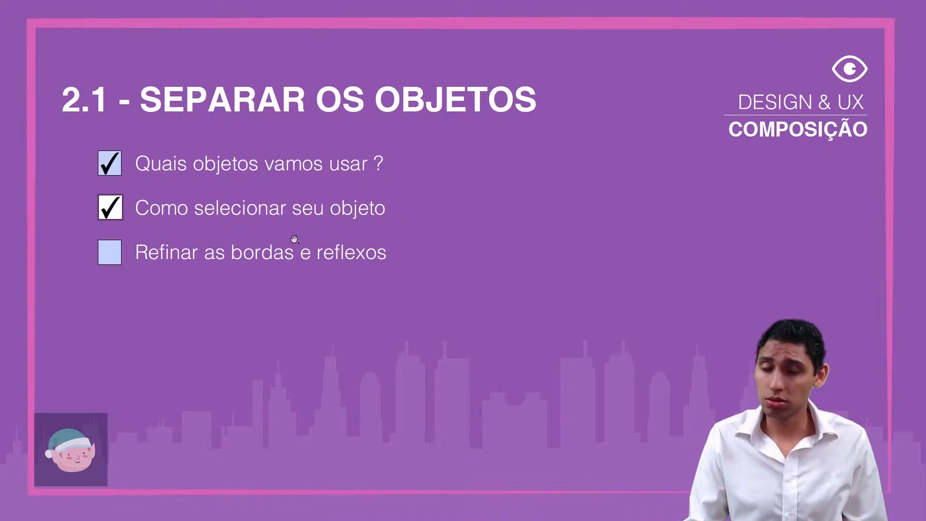
left_click(113, 259)
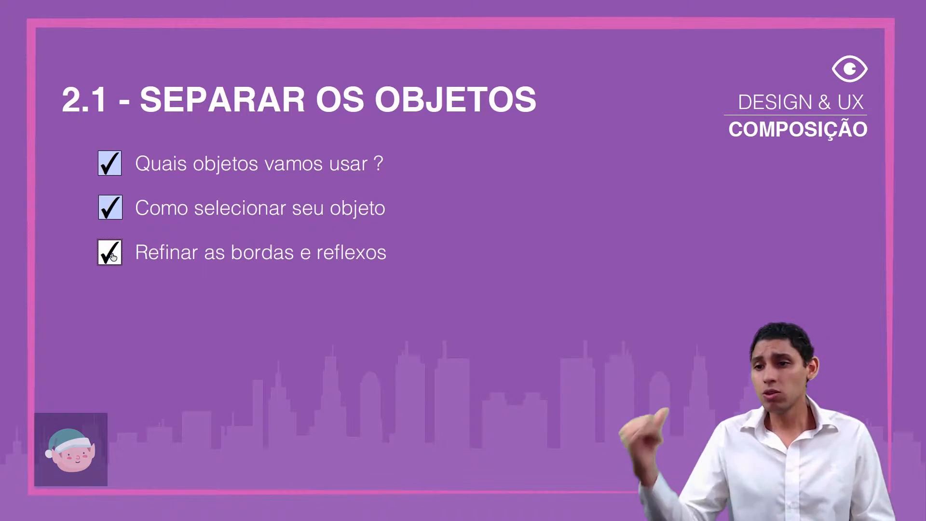
Return to Photoshop and open the bottle image garrafa_04 from the Material_aula folder
key("alt+Tab")
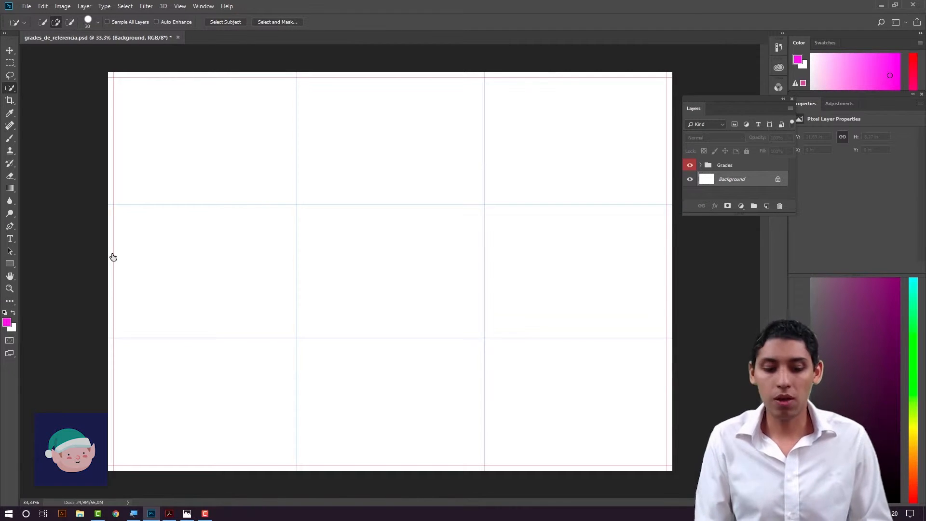
left_click(27, 6)
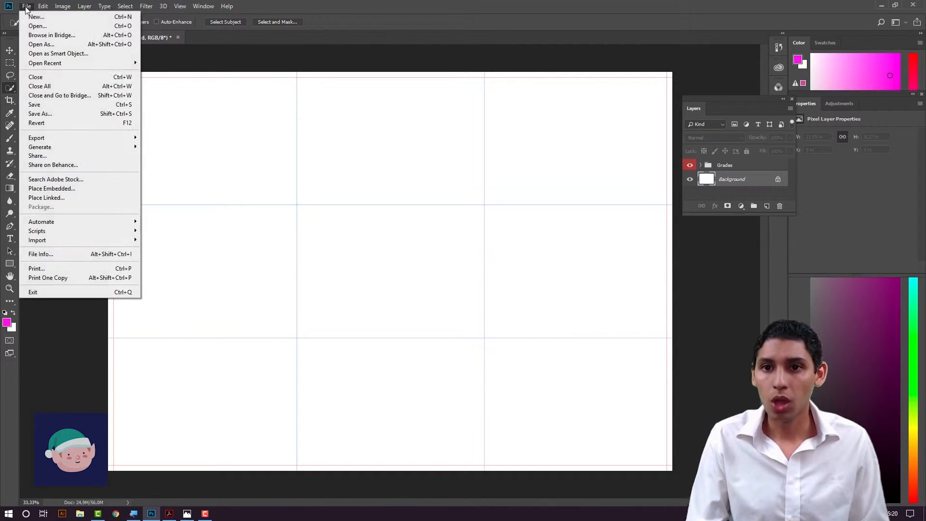
left_click(27, 8)
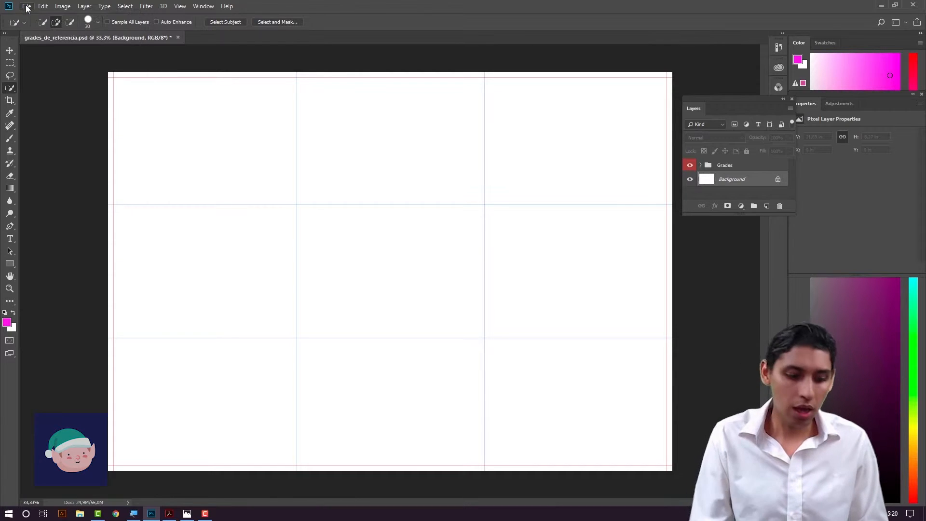
key("ctrl+o")
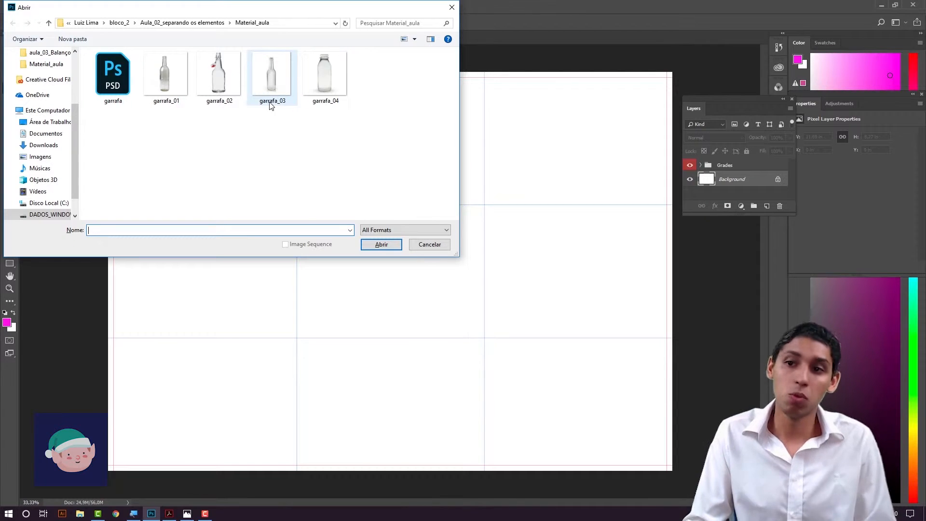
double_click(327, 82)
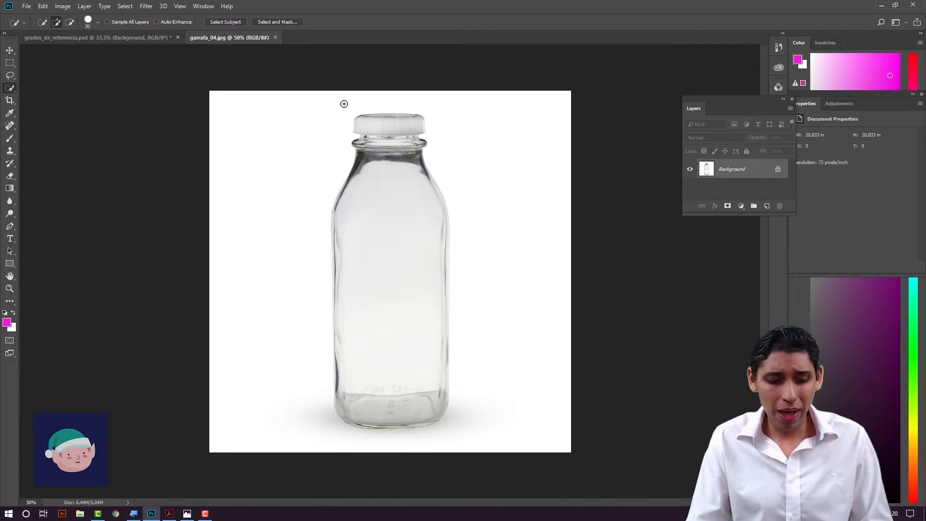
Paste the whole bottle photo into grades_de_referencia.psd and hide the Background layer to inspect the photo's surroundings
key("ctrl+Tab")
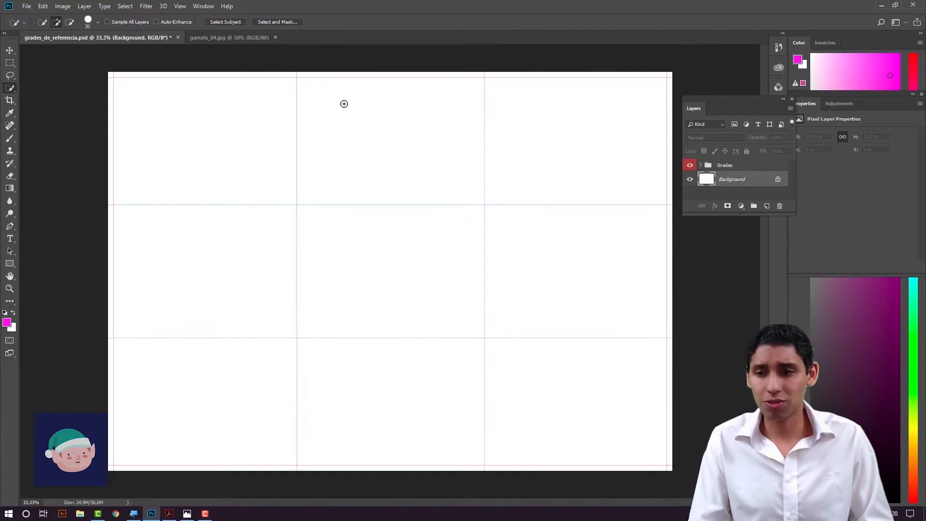
key("ctrl+v")
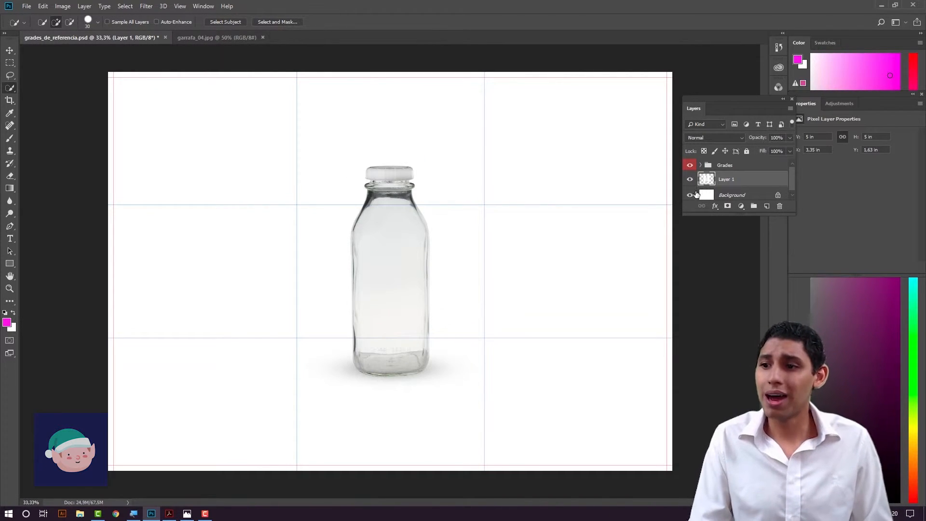
left_click(690, 196)
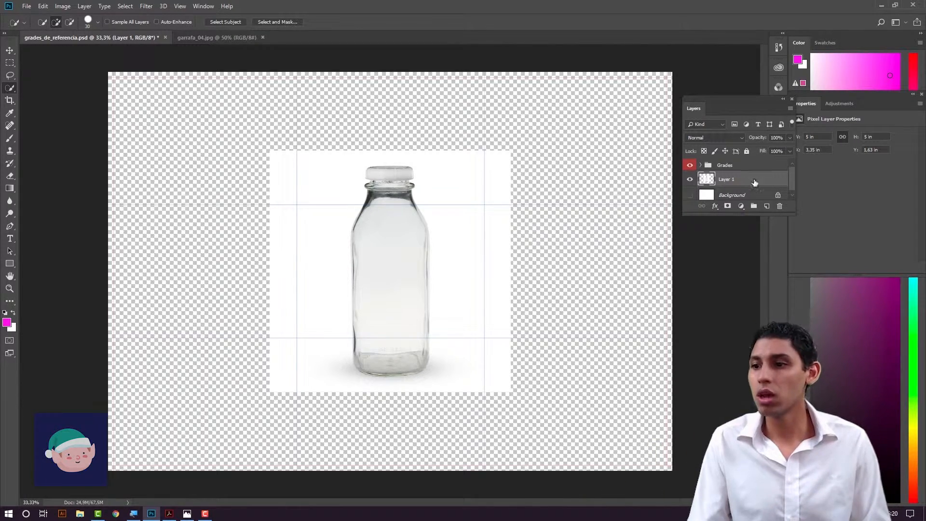
Restore the Background layer, remove the pasted bottle layer, and clear the selection in garrafa_04.jpg
left_click(689, 196)
key("Delete")
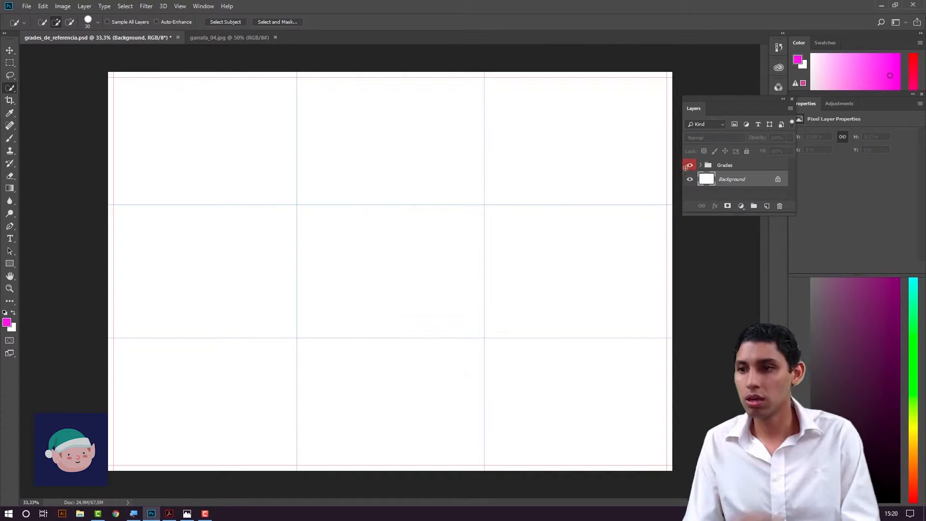
left_click(228, 41)
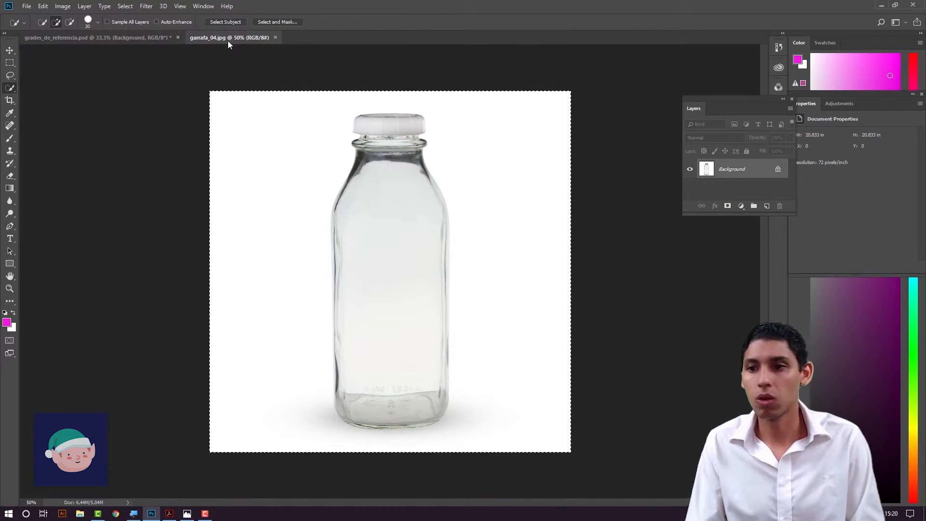
key("ctrl+d")
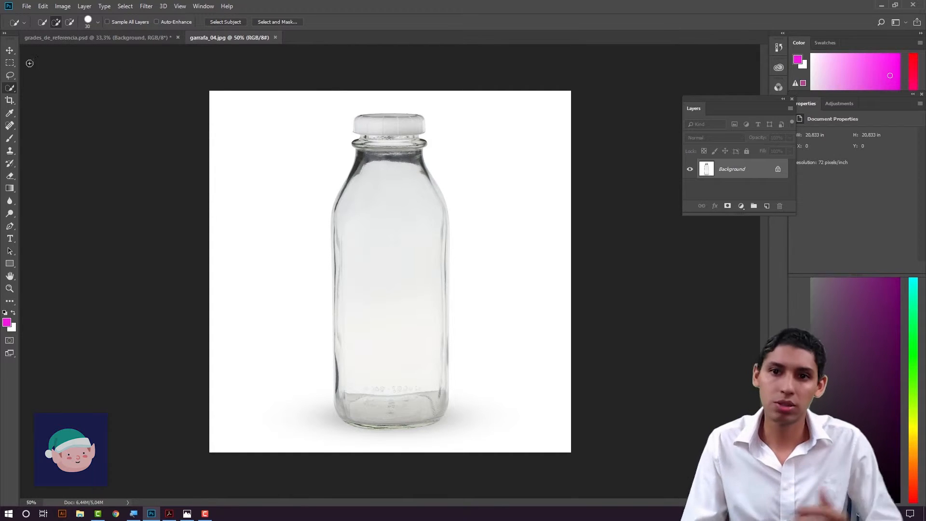
Try selecting part of the bottle with two overlapping rectangular marquees added together
left_click(10, 63)
mouse_move(364, 143)
left_mouse_down()
mouse_move(413, 184)
mouse_move(462, 250)
left_mouse_up()
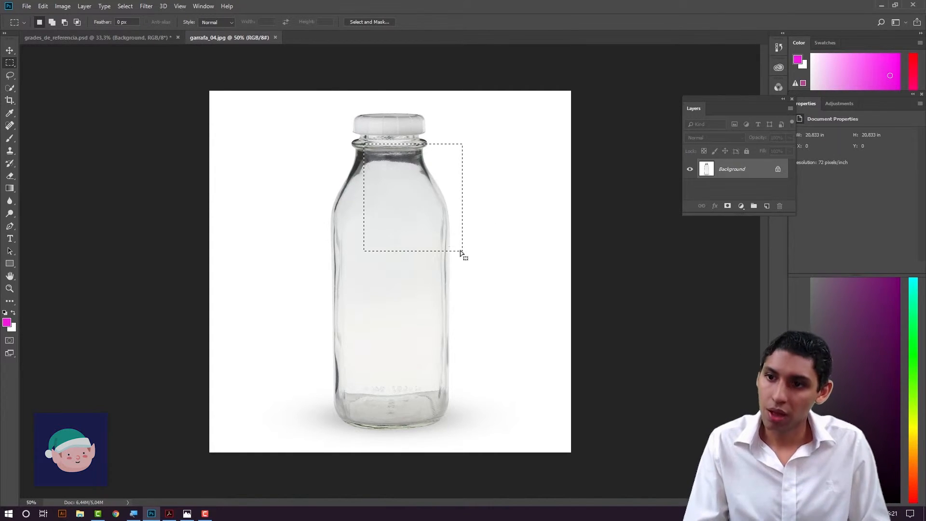
left_click_drag(401, 220, 470, 321)
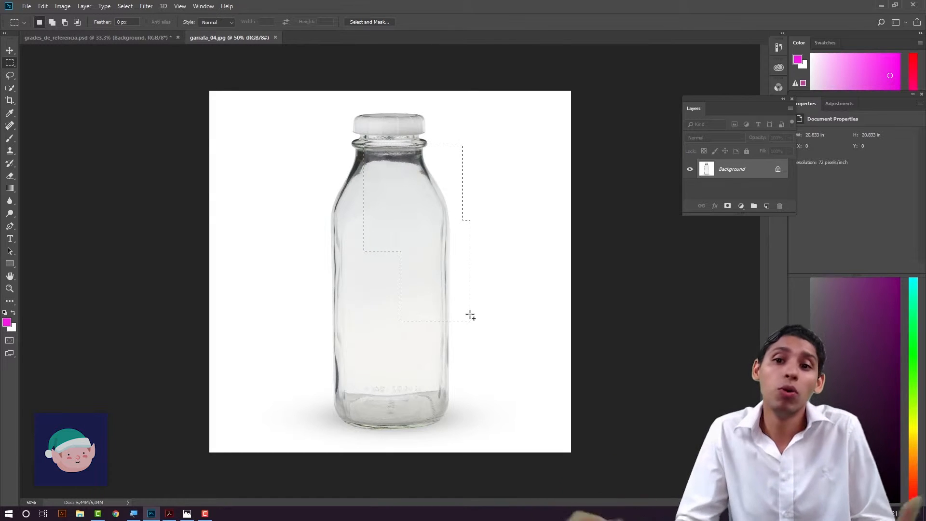
Try a rough freehand Lasso selection around the bottle's left half, and deselect it
left_click(10, 75)
mouse_move(441, 364)
left_mouse_down()
mouse_move(313, 339)
mouse_move(350, 263)
mouse_move(338, 229)
mouse_move(372, 129)
left_mouse_up()
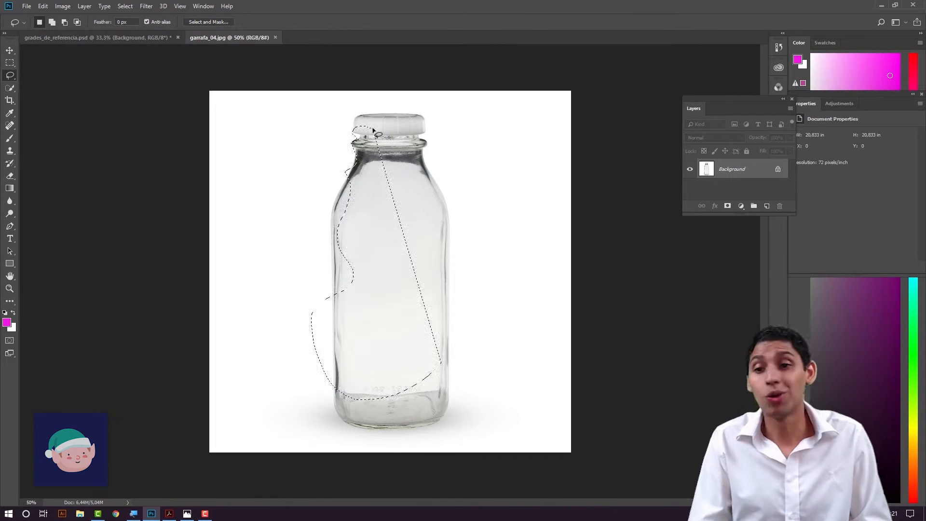
key("ctrl+d")
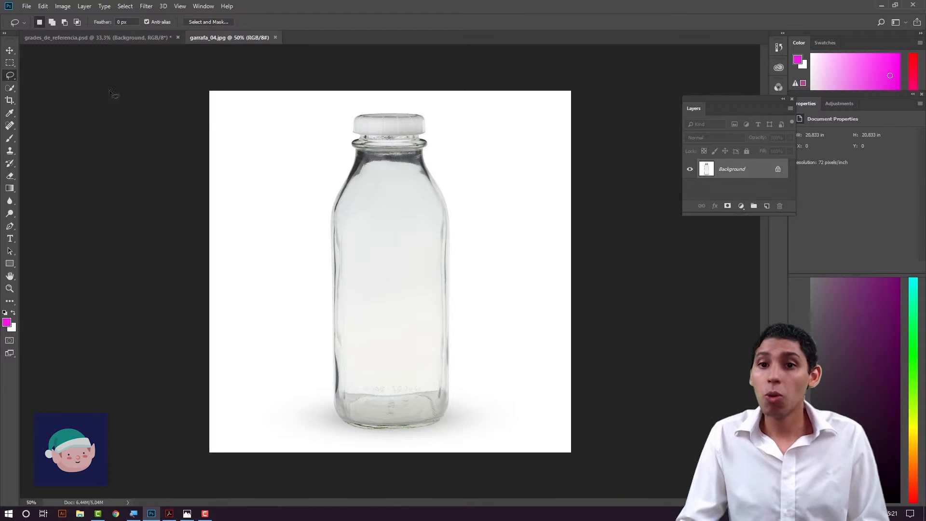
Try the Quick Selection tool across the bottle and its white background, and deselect the result
left_click(12, 88)
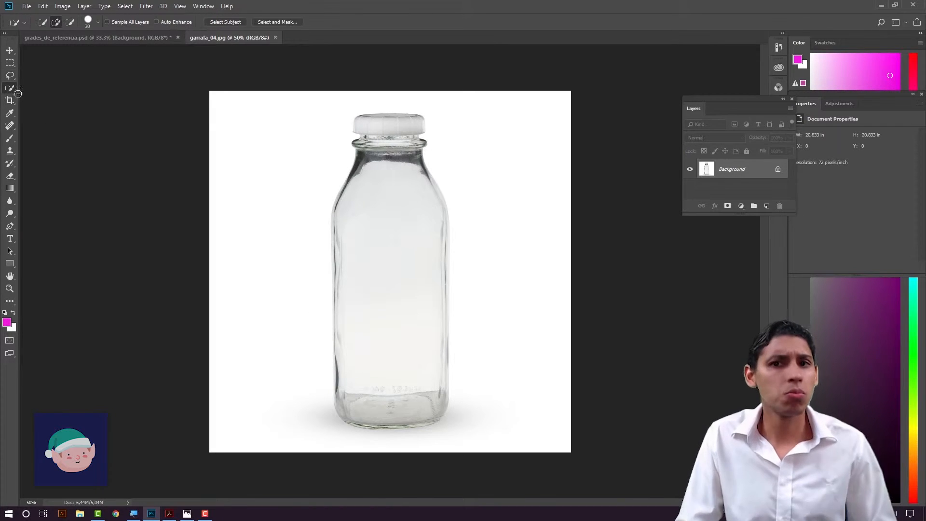
mouse_move(276, 218)
left_mouse_down()
mouse_move(279, 175)
mouse_move(315, 139)
mouse_move(357, 111)
mouse_move(414, 104)
mouse_move(496, 157)
mouse_move(515, 305)
left_mouse_up()
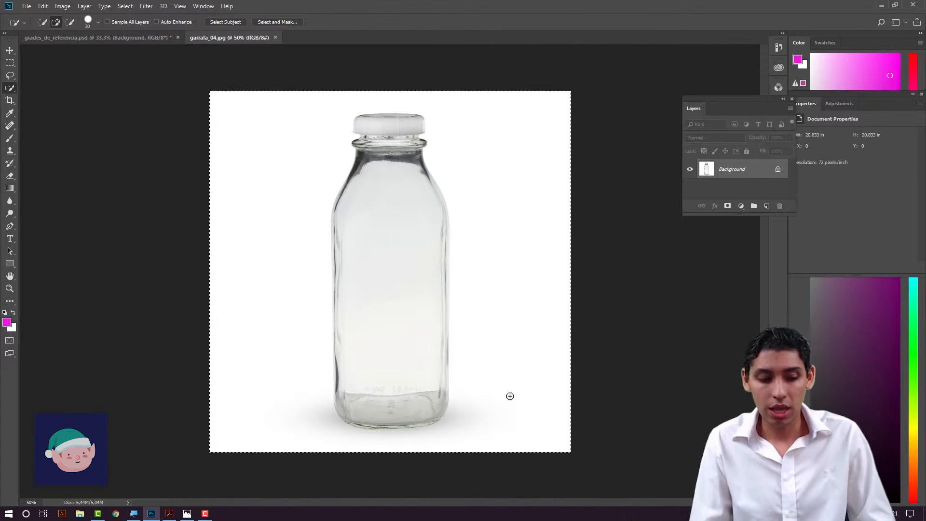
key("ctrl+d")
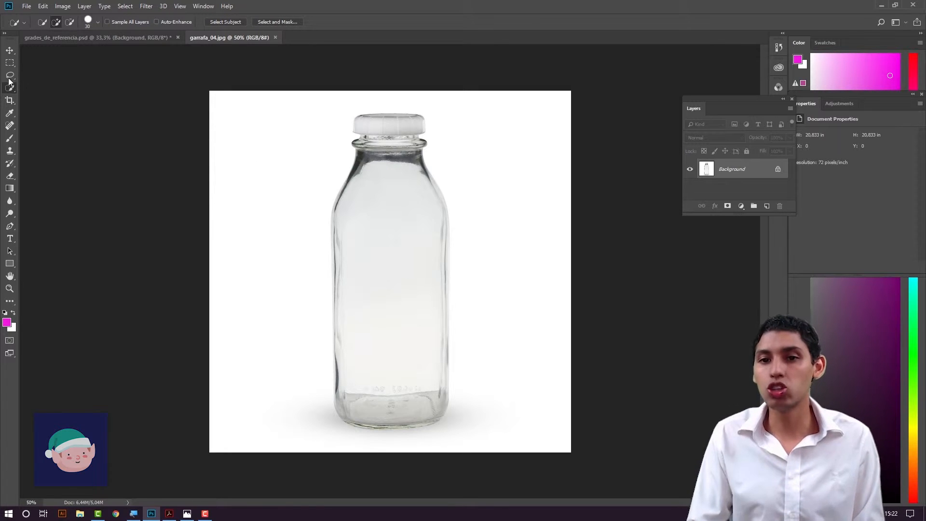
Enter Select and Mask with no active selection and quick-select the white background along the bottle's left side
key("m")
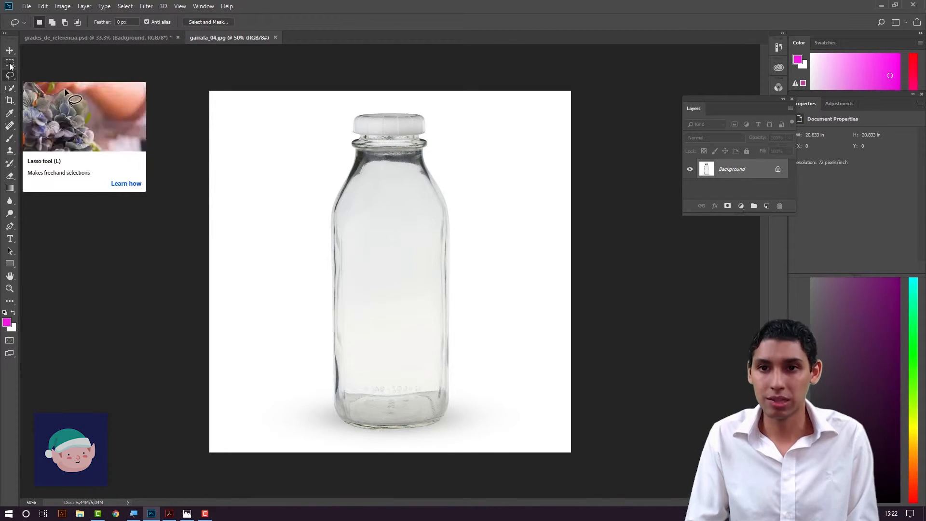
left_click(10, 75)
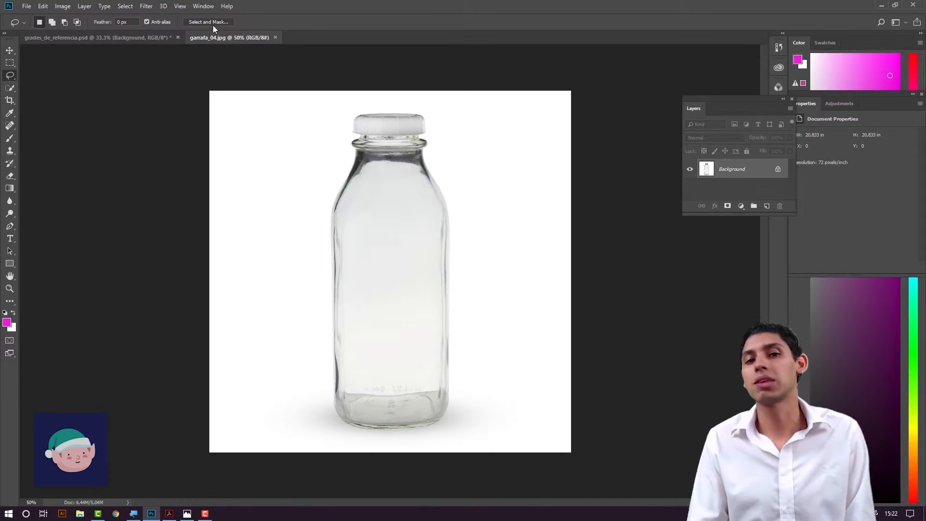
left_click(126, 7)
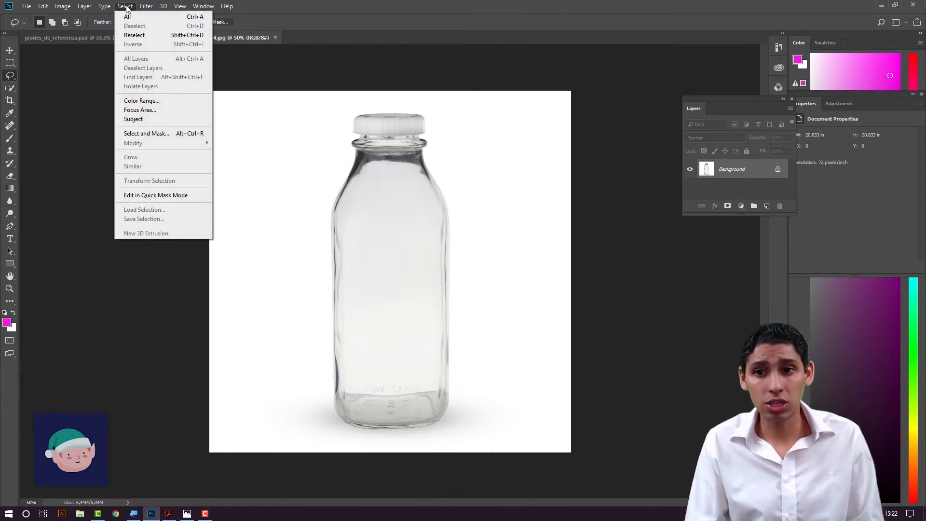
left_click(147, 134)
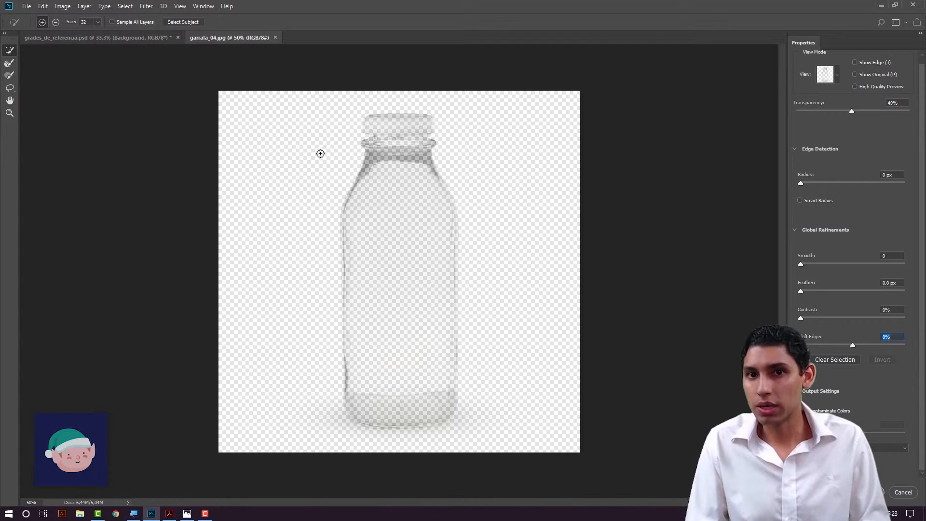
mouse_move(337, 115)
left_mouse_down()
mouse_move(325, 146)
mouse_move(341, 190)
mouse_move(333, 212)
left_mouse_up()
left_click_drag(296, 151, 297, 290)
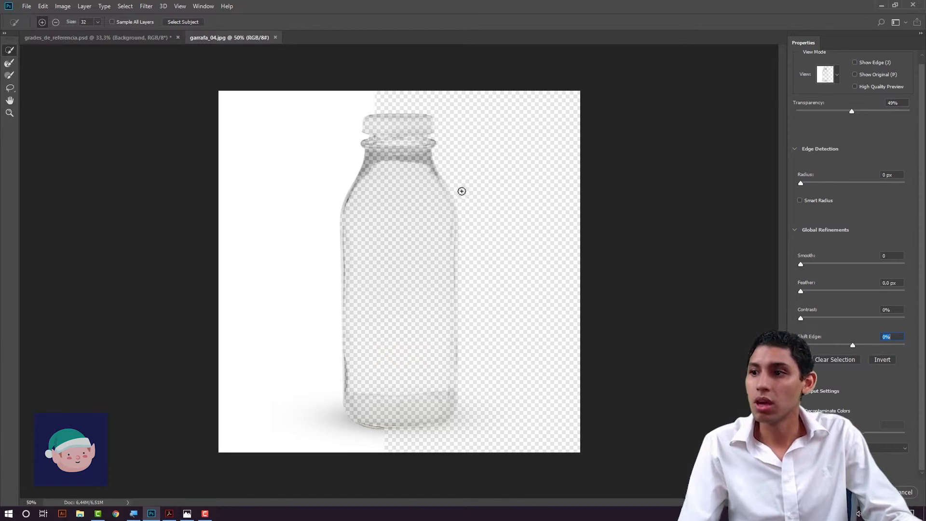
Compare the partial selection in the Marching Ants, Overlay, On Black, On White and Black & White view modes
left_click(836, 76)
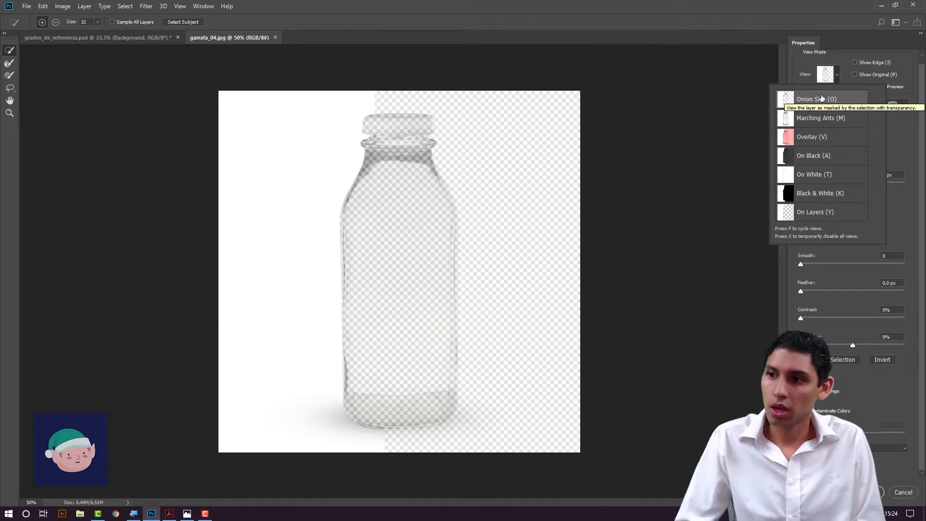
left_click(828, 118)
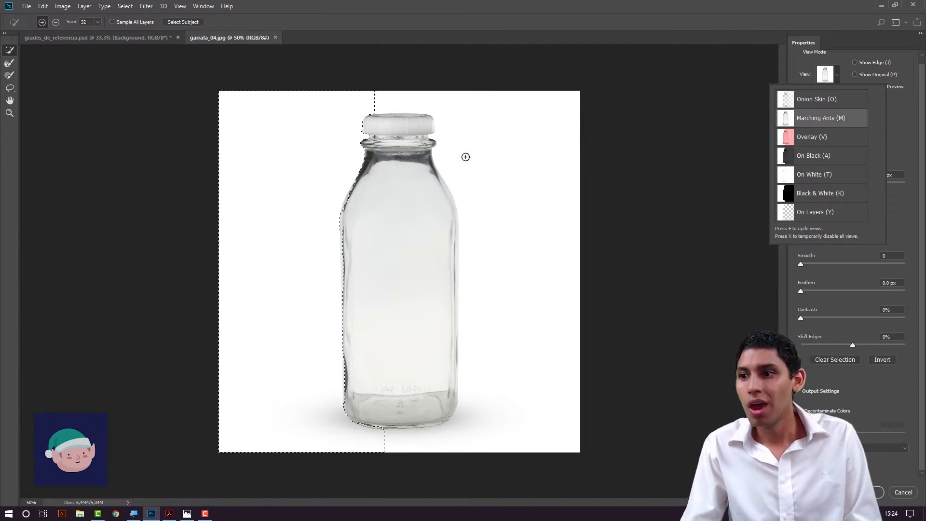
left_click(820, 137)
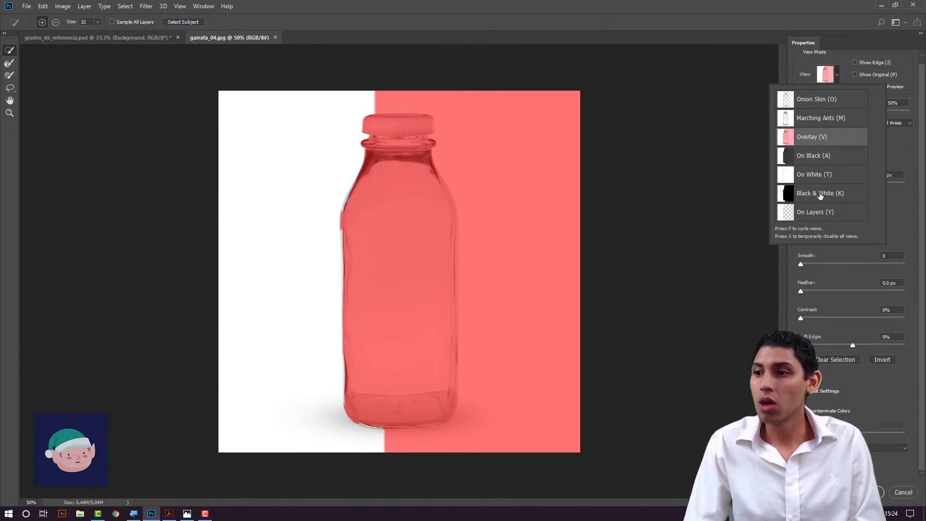
left_click(822, 155)
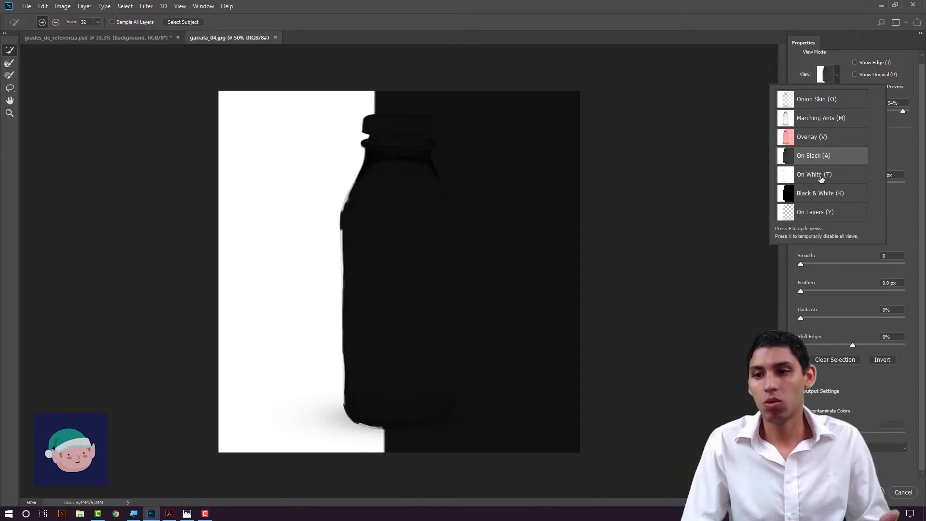
left_click(822, 177)
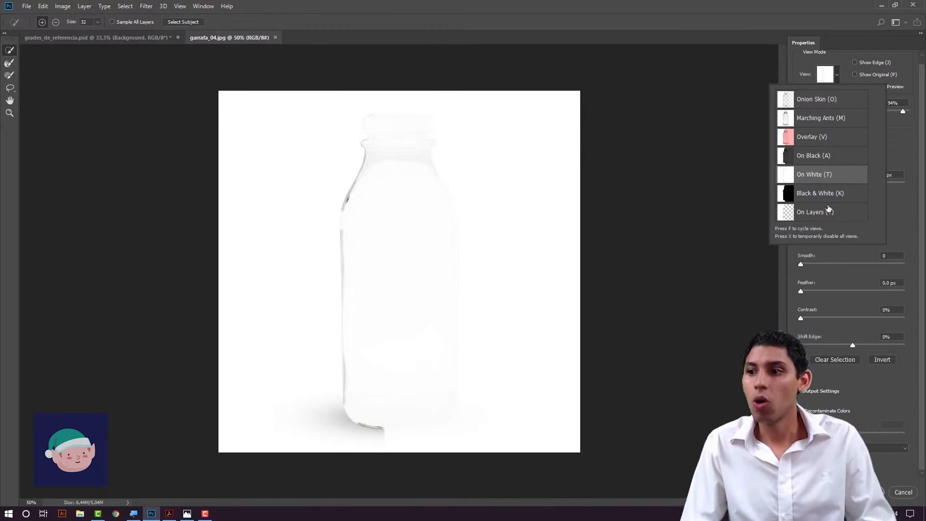
left_click(821, 194)
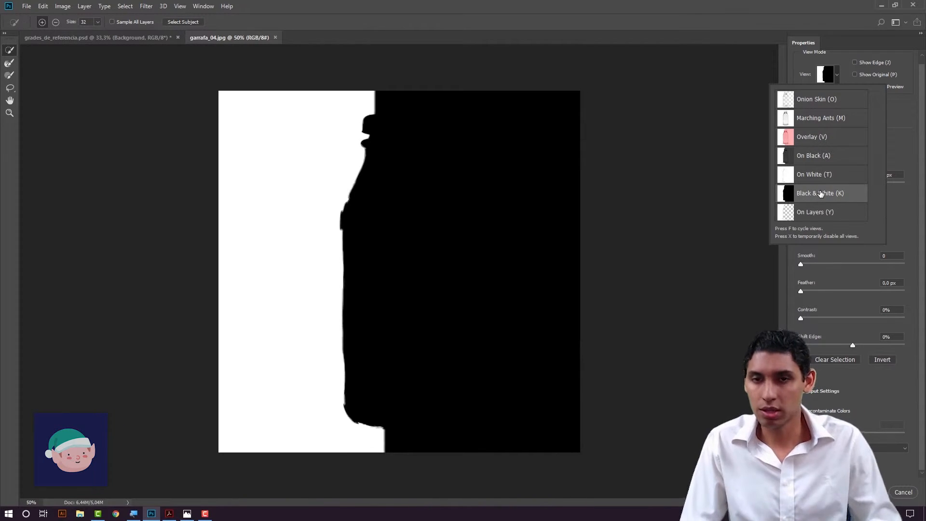
Preview the selection in the On Layers view mode, and switch the view to On Black
left_click(815, 212)
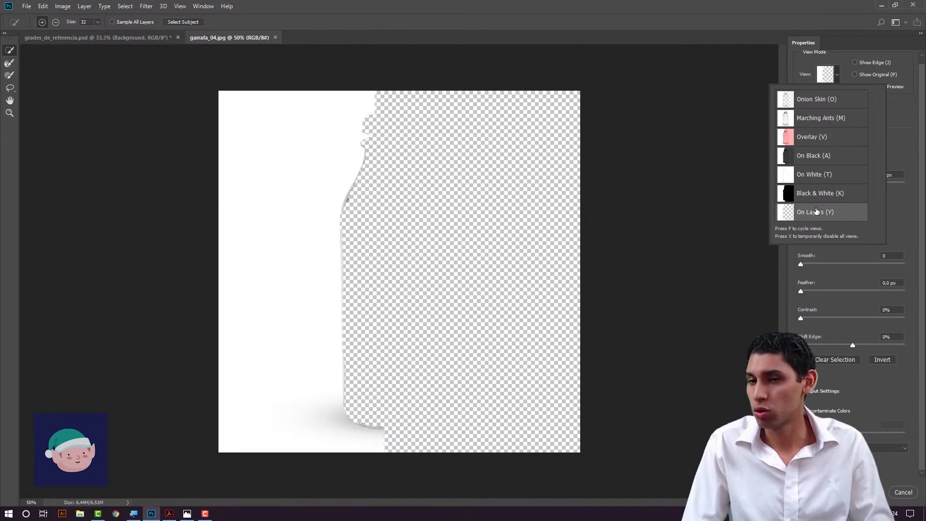
left_click(822, 165)
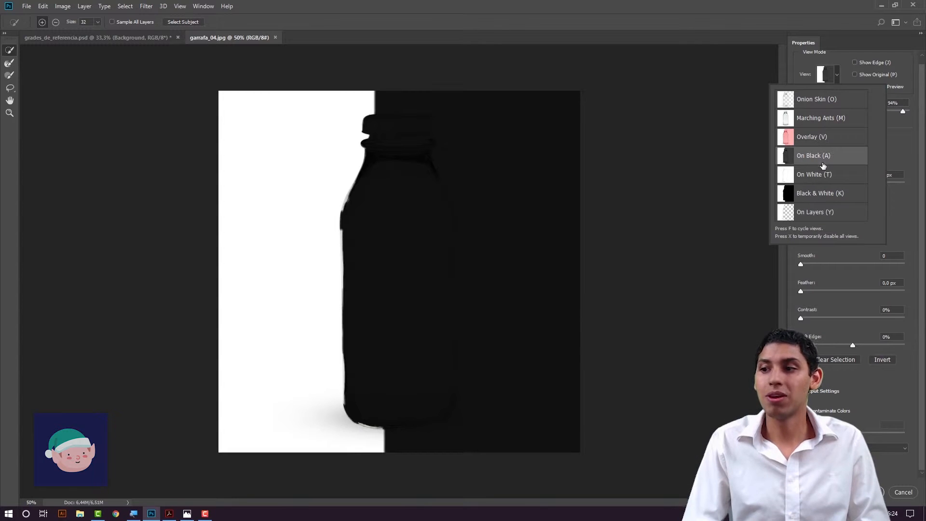
left_click(900, 154)
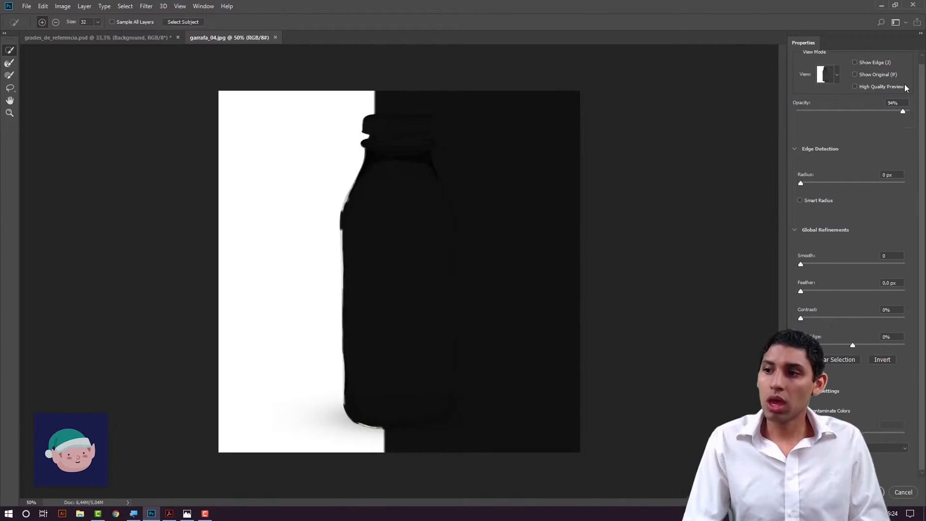
Compare with the original selection using Show Original, and set the On Black view opacity to 92%
left_click(856, 75)
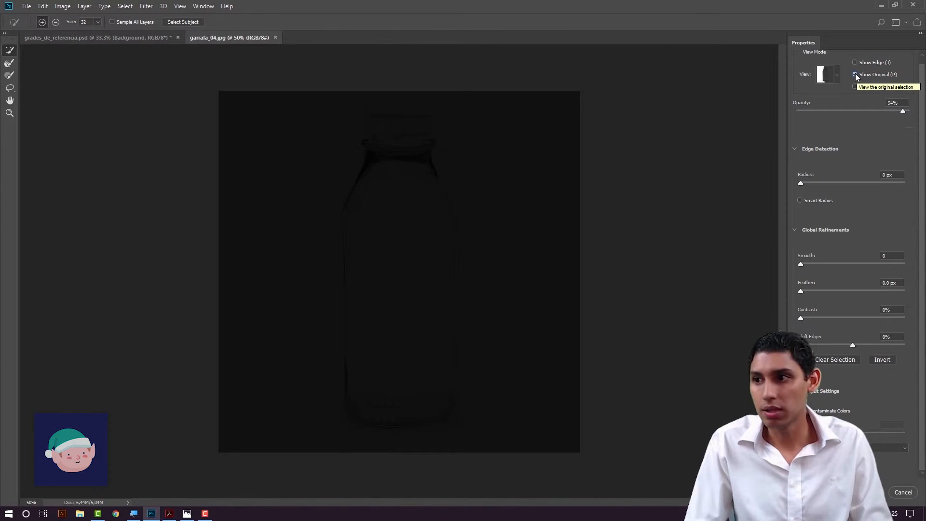
left_click(855, 74)
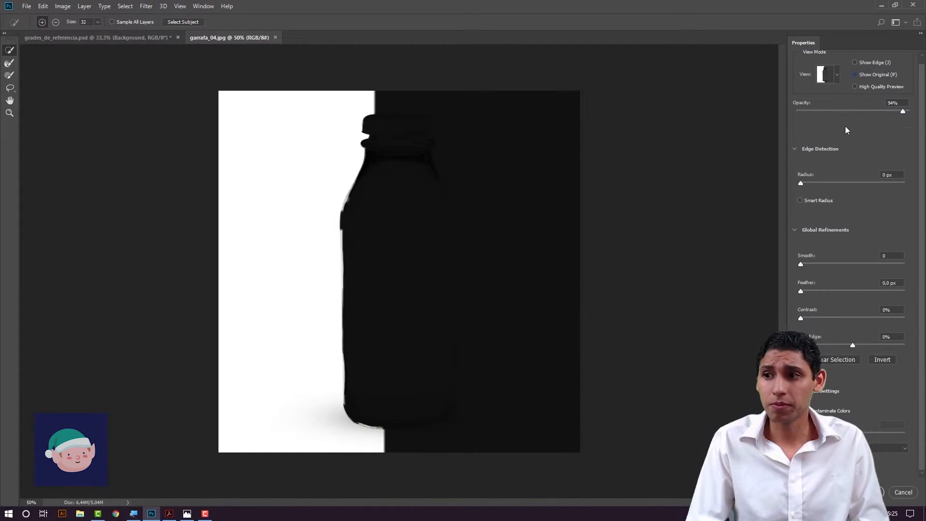
mouse_move(903, 113)
left_mouse_down()
mouse_move(804, 113)
mouse_move(899, 113)
left_mouse_up()
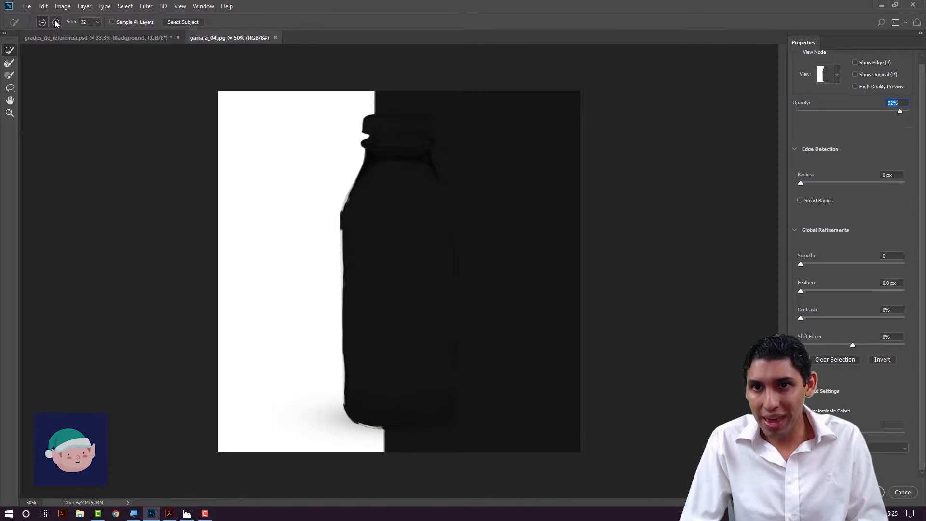
Subtract the whole background area beside the bottle from the selection with the Quick Selection tool, enlarging the brush size to 150
mouse_move(372, 97)
left_mouse_down()
mouse_move(289, 97)
mouse_move(229, 111)
mouse_move(361, 126)
mouse_move(227, 132)
mouse_move(270, 142)
mouse_move(231, 154)
mouse_move(343, 166)
mouse_move(237, 169)
mouse_move(330, 157)
mouse_move(251, 198)
mouse_move(338, 215)
mouse_move(227, 234)
mouse_move(338, 241)
mouse_move(227, 245)
mouse_move(340, 254)
mouse_move(226, 270)
mouse_move(310, 279)
mouse_move(224, 296)
left_mouse_up()
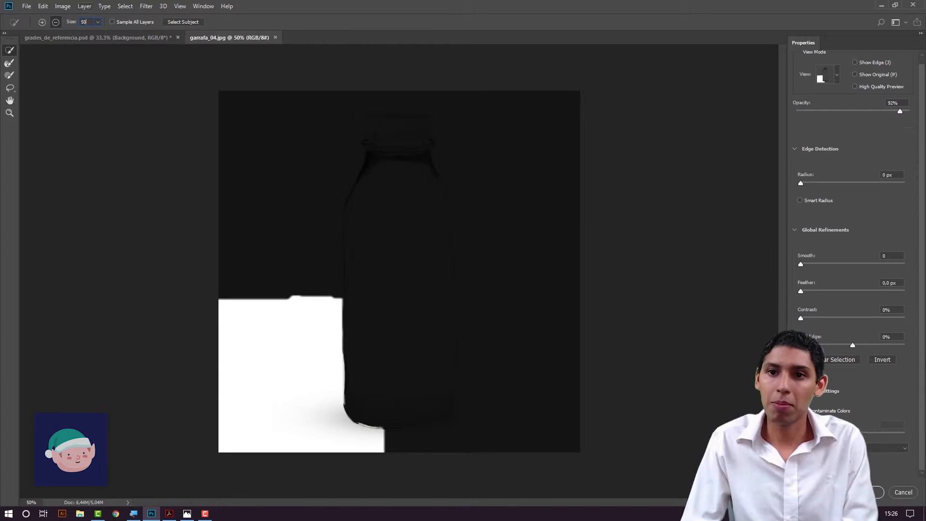
type("150")
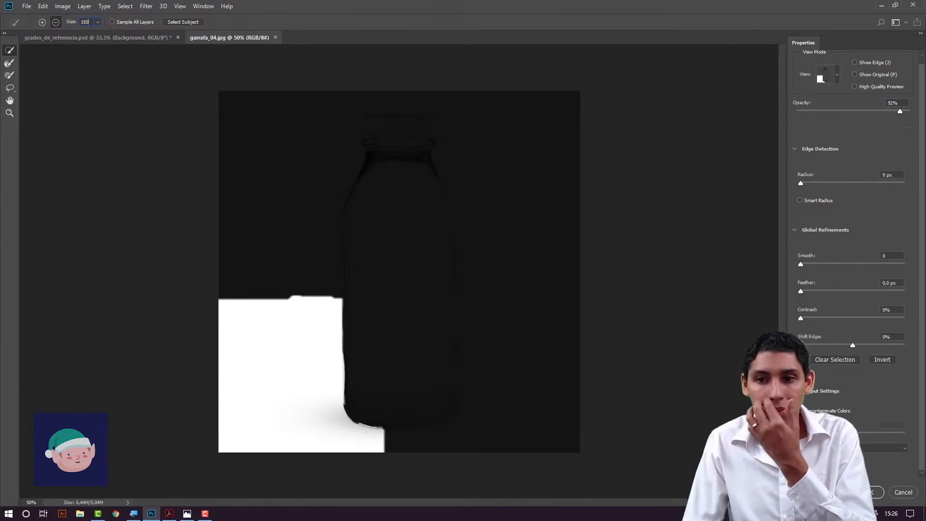
left_click(294, 377)
left_click(384, 440)
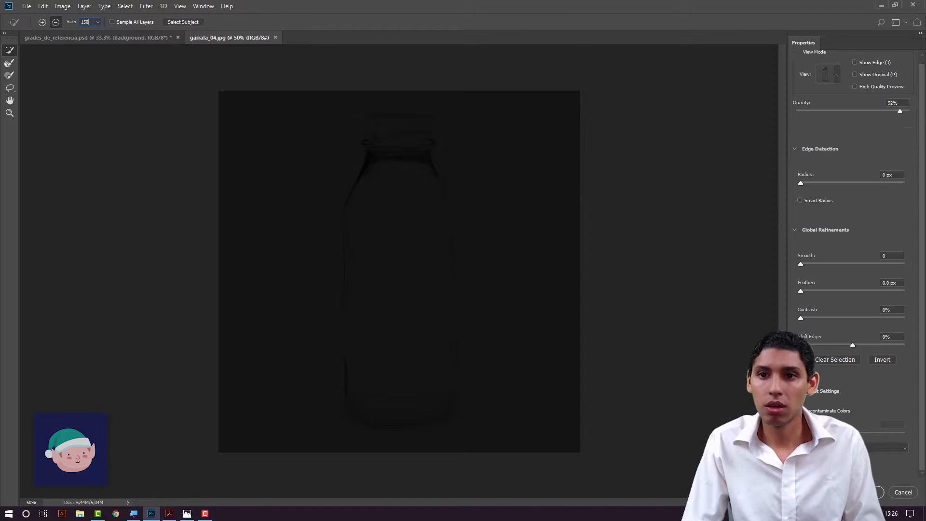
key("Return")
Quick-select the entire bottle and its cap with a size 32 brush, filling the small gaps inside the glass
type("32")
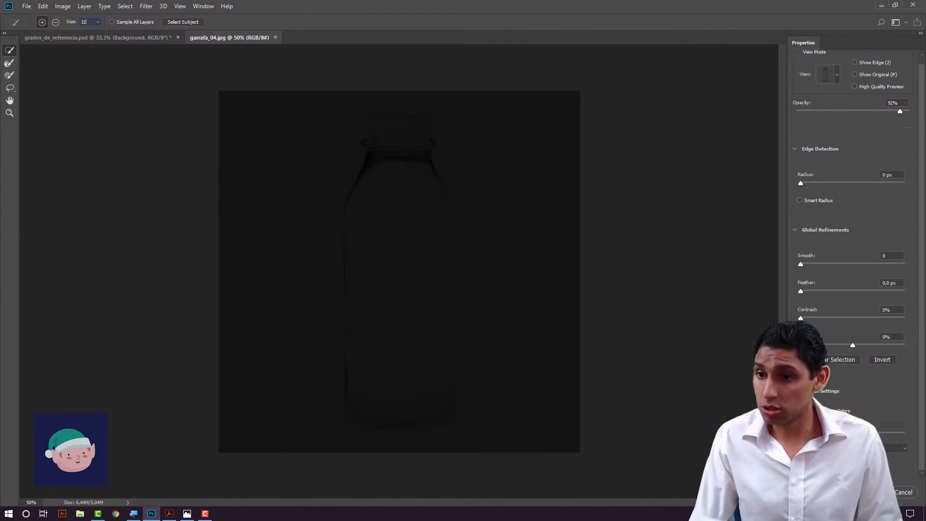
mouse_move(435, 398)
left_mouse_down()
mouse_move(376, 417)
mouse_move(427, 418)
mouse_move(414, 424)
mouse_move(360, 413)
mouse_move(351, 351)
mouse_move(357, 298)
mouse_move(379, 403)
mouse_move(391, 408)
mouse_move(359, 402)
mouse_move(363, 416)
mouse_move(353, 313)
mouse_move(361, 223)
mouse_move(353, 257)
mouse_move(386, 324)
mouse_move(374, 213)
mouse_move(367, 300)
mouse_move(362, 252)
mouse_move(382, 249)
mouse_move(393, 299)
mouse_move(389, 238)
mouse_move(380, 293)
mouse_move(377, 271)
mouse_move(400, 215)
mouse_move(415, 233)
mouse_move(394, 209)
mouse_move(397, 262)
mouse_move(405, 153)
mouse_move(404, 196)
mouse_move(428, 184)
mouse_move(410, 128)
mouse_move(381, 126)
mouse_move(408, 122)
mouse_move(375, 118)
mouse_move(370, 131)
mouse_move(367, 123)
mouse_move(415, 117)
mouse_move(374, 209)
mouse_move(378, 142)
mouse_move(350, 323)
mouse_move(346, 218)
mouse_move(367, 142)
mouse_move(424, 143)
mouse_move(456, 329)
mouse_move(449, 233)
mouse_move(454, 252)
mouse_move(455, 385)
mouse_move(439, 423)
mouse_move(358, 417)
mouse_move(349, 372)
mouse_move(349, 239)
mouse_move(346, 280)
mouse_move(361, 184)
mouse_move(347, 237)
mouse_move(368, 177)
left_mouse_up()
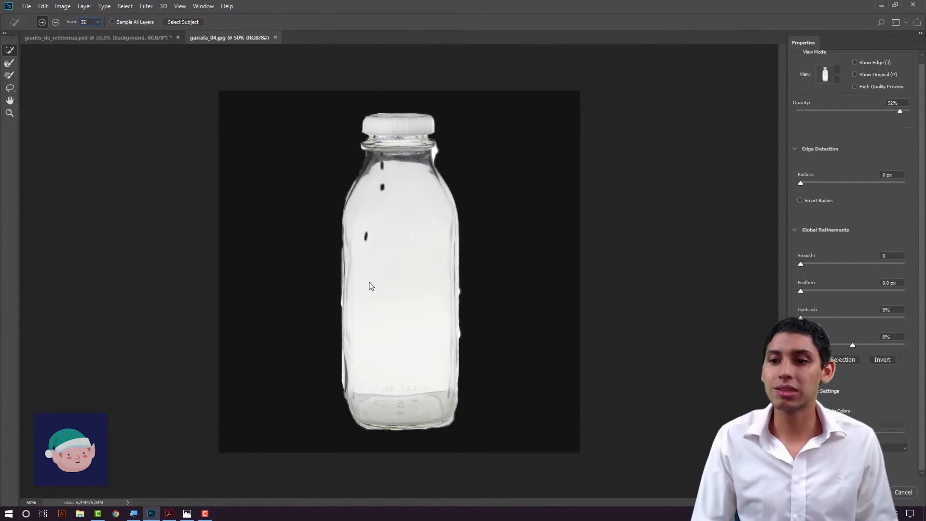
left_click_drag(367, 235, 372, 238)
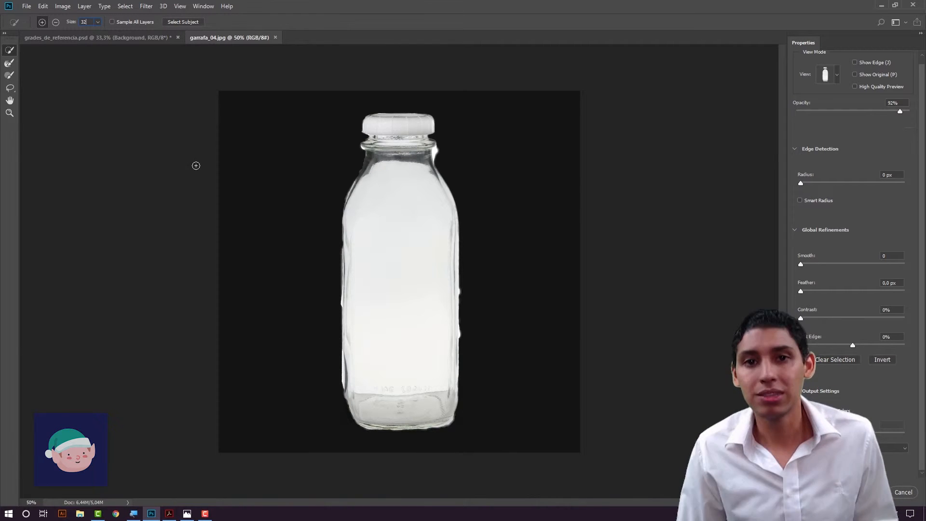
Paint along the bottle's outline from the neck around the base with the Refine Edge Brush
left_click(10, 64)
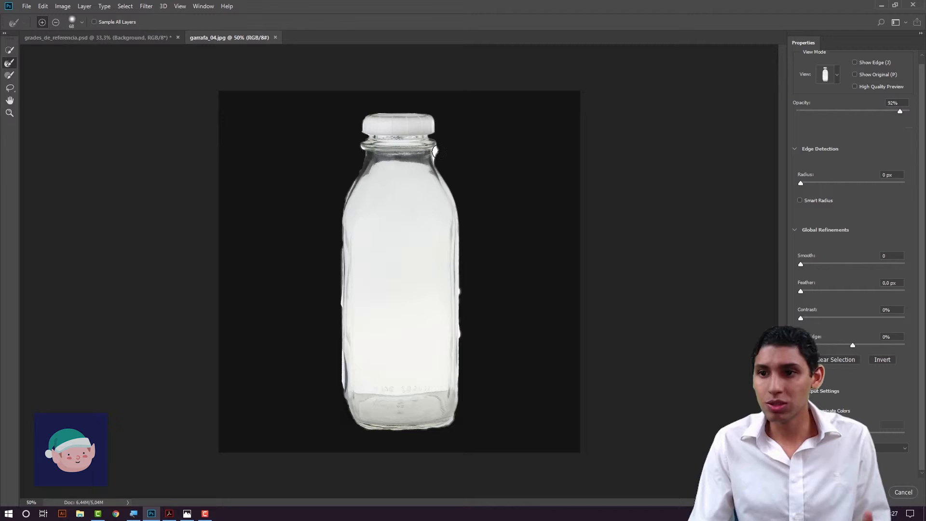
mouse_move(433, 149)
left_mouse_down()
mouse_move(458, 234)
mouse_move(453, 418)
mouse_move(419, 430)
mouse_move(428, 430)
mouse_move(368, 430)
mouse_move(339, 389)
mouse_move(354, 420)
mouse_move(343, 363)
mouse_move(345, 203)
mouse_move(367, 134)
left_mouse_up()
left_click(431, 136)
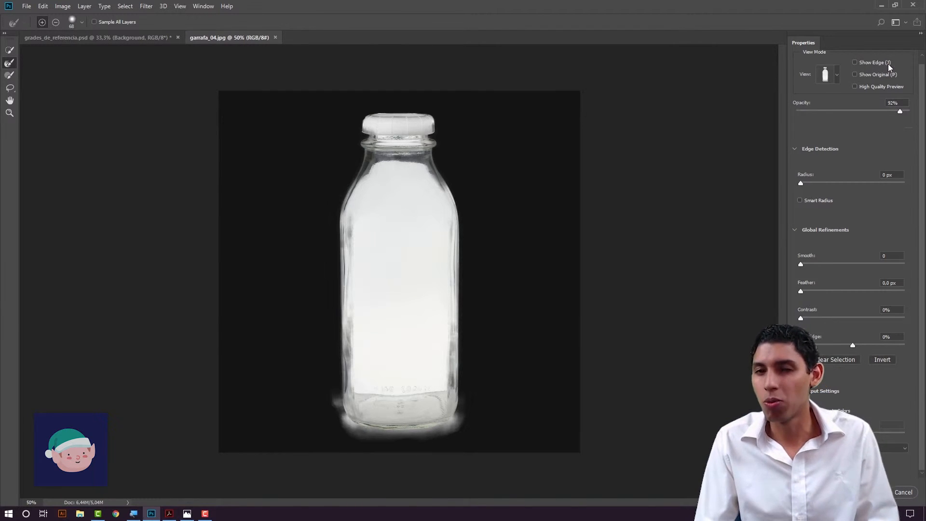
Show the refined edge area, subtract its ends over both sides of the cap, and hide the edge display
left_click(855, 61)
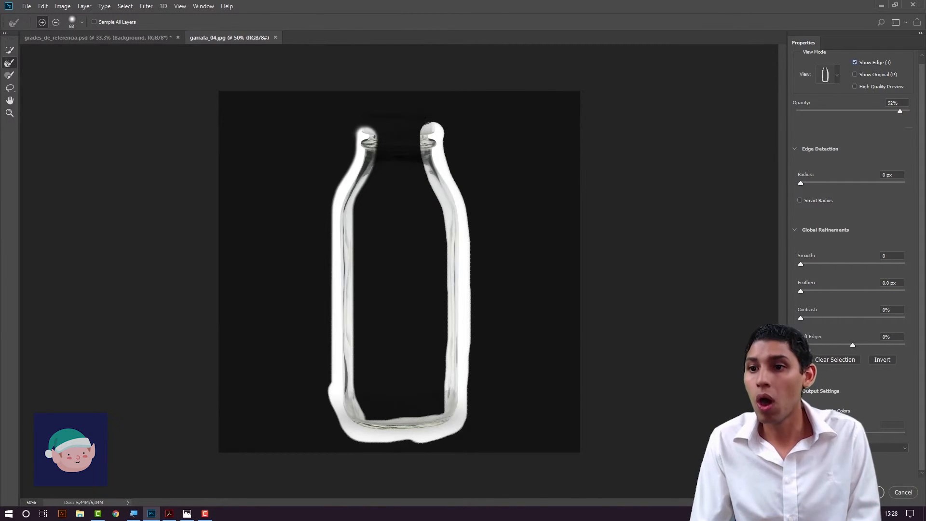
left_click(10, 63)
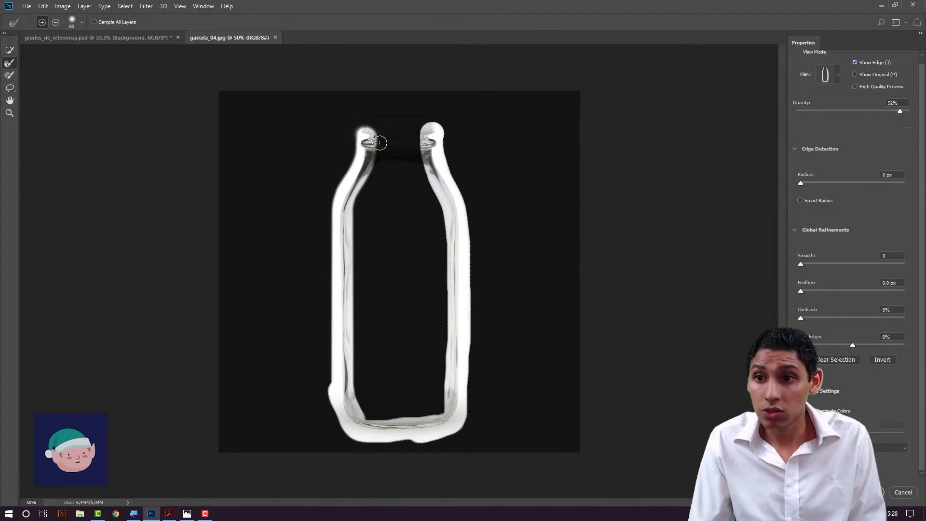
left_click(56, 25)
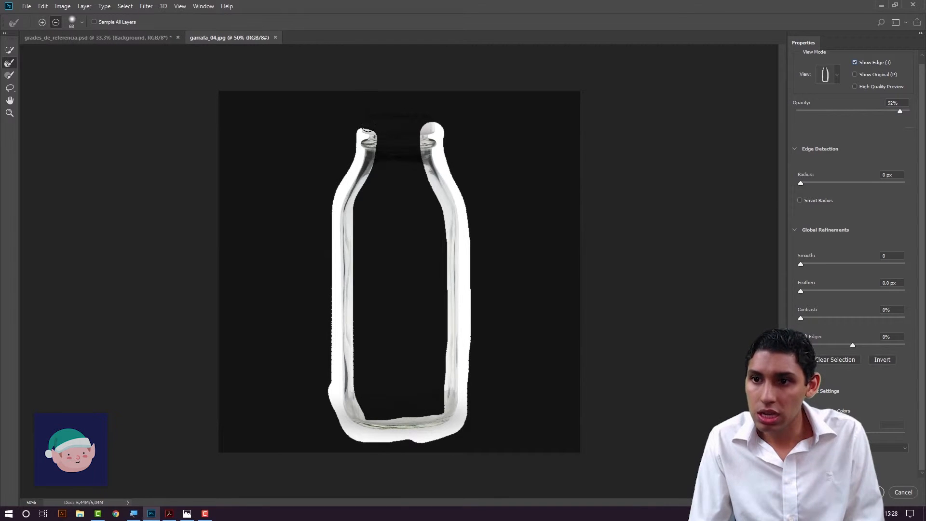
mouse_move(445, 118)
left_mouse_down()
mouse_move(410, 122)
mouse_move(436, 128)
left_mouse_up()
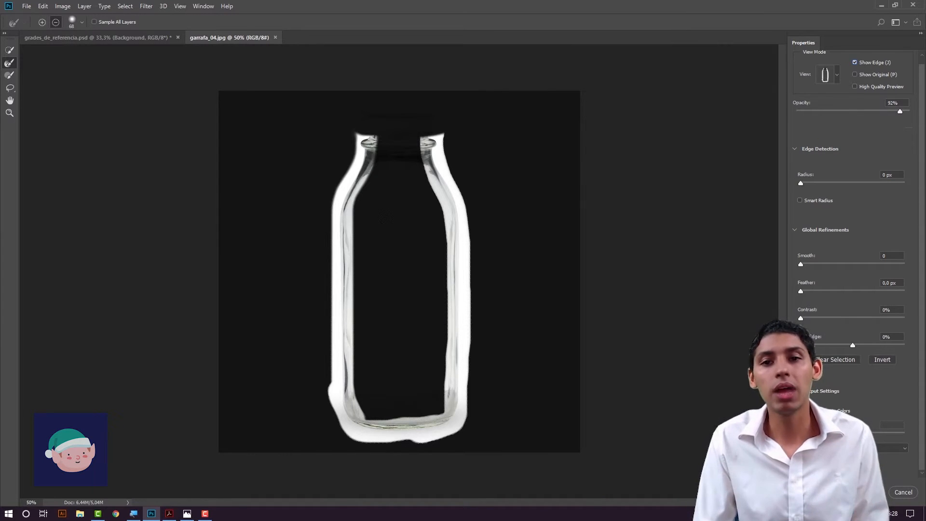
left_click(854, 63)
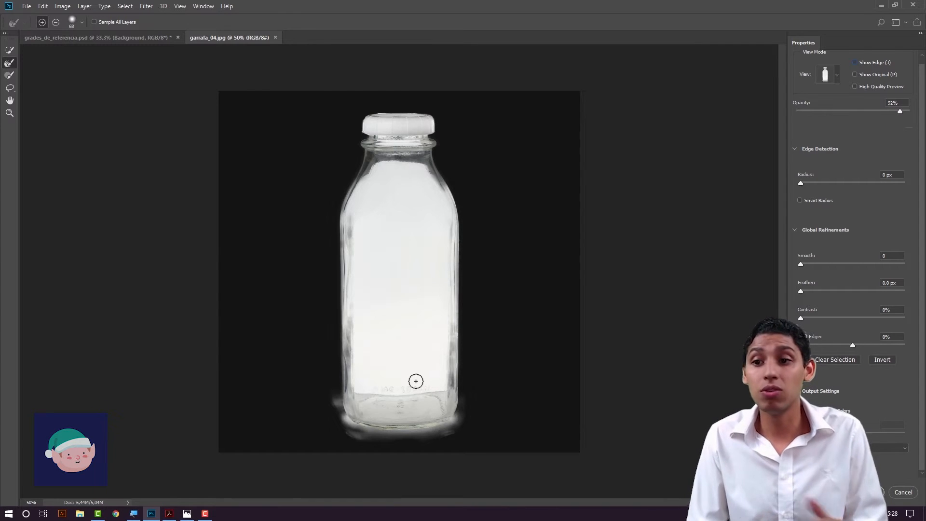
Paint over the inside of the glass with the Refine Edge Brush so the bottle body becomes semi-transparent
mouse_move(416, 381)
left_mouse_down()
mouse_move(434, 380)
mouse_move(360, 382)
mouse_move(430, 378)
mouse_move(428, 370)
left_mouse_up()
mouse_move(385, 370)
left_mouse_down()
mouse_move(355, 366)
mouse_move(437, 348)
mouse_move(372, 345)
mouse_move(355, 335)
mouse_move(442, 325)
mouse_move(366, 321)
mouse_move(366, 310)
mouse_move(424, 312)
mouse_move(441, 300)
mouse_move(359, 299)
mouse_move(378, 283)
mouse_move(436, 279)
mouse_move(420, 265)
mouse_move(367, 270)
mouse_move(362, 250)
mouse_move(415, 250)
mouse_move(432, 231)
mouse_move(379, 235)
mouse_move(355, 223)
mouse_move(436, 209)
mouse_move(360, 207)
mouse_move(426, 186)
mouse_move(361, 184)
mouse_move(413, 178)
mouse_move(415, 168)
mouse_move(382, 168)
left_mouse_up()
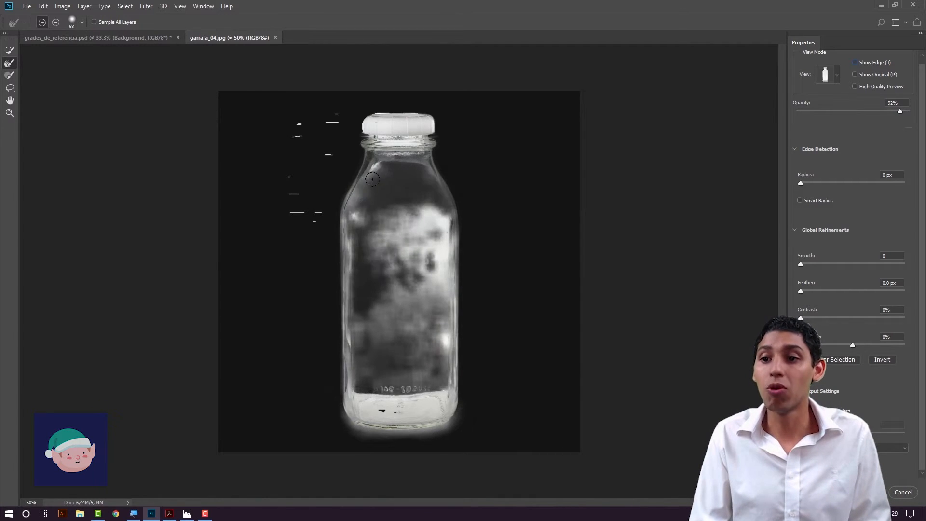
mouse_move(356, 201)
left_mouse_down()
mouse_move(356, 215)
mouse_move(417, 220)
mouse_move(452, 301)
mouse_move(445, 312)
left_mouse_up()
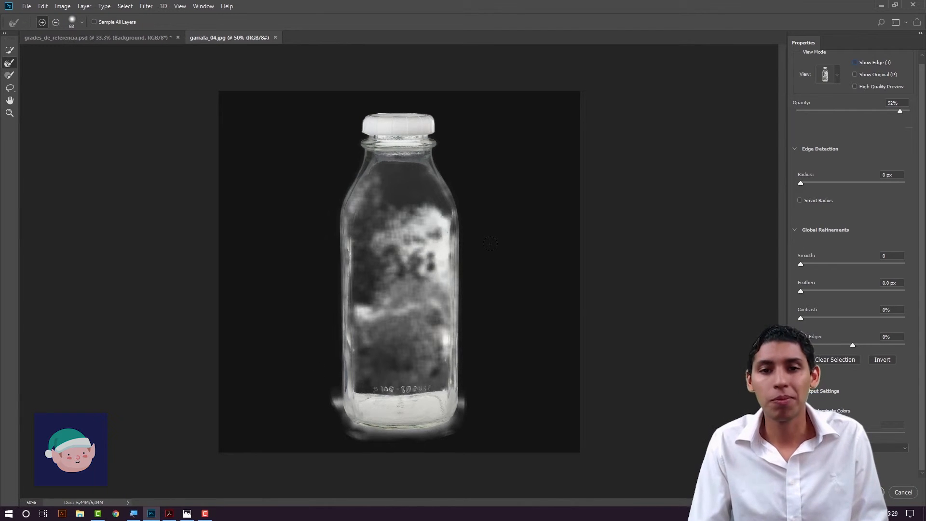
Erase the blurry background remnants around the bottle's base with the Brush tool in subtract mode
left_click(11, 76)
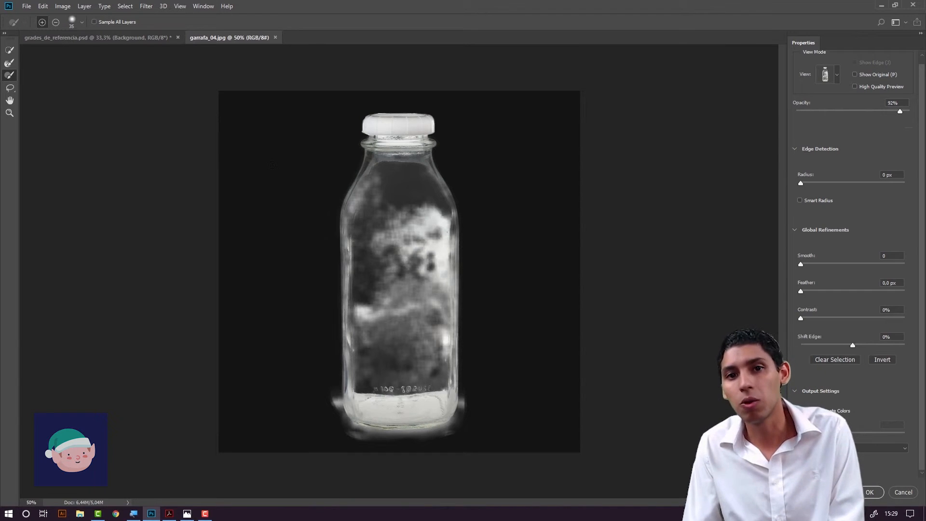
left_click(56, 24)
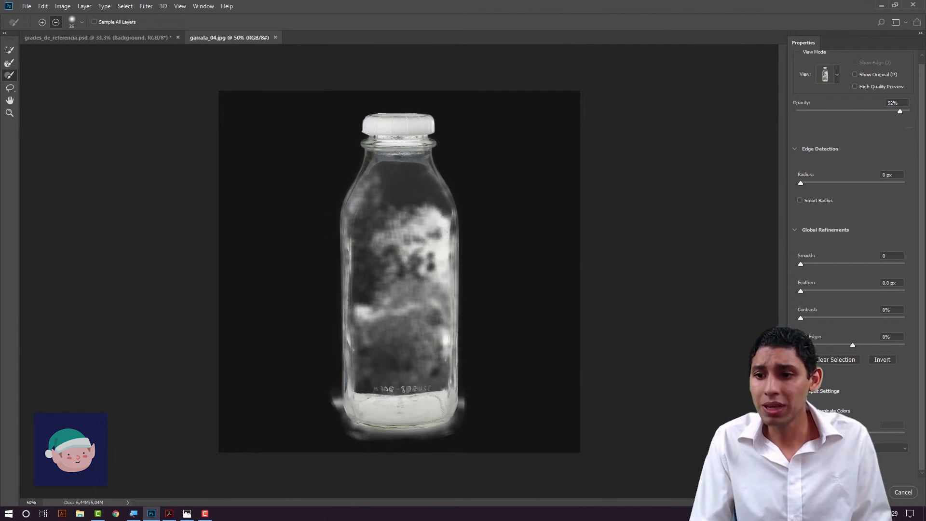
mouse_move(462, 401)
left_mouse_down()
mouse_move(434, 435)
mouse_move(360, 432)
mouse_move(453, 427)
left_mouse_up()
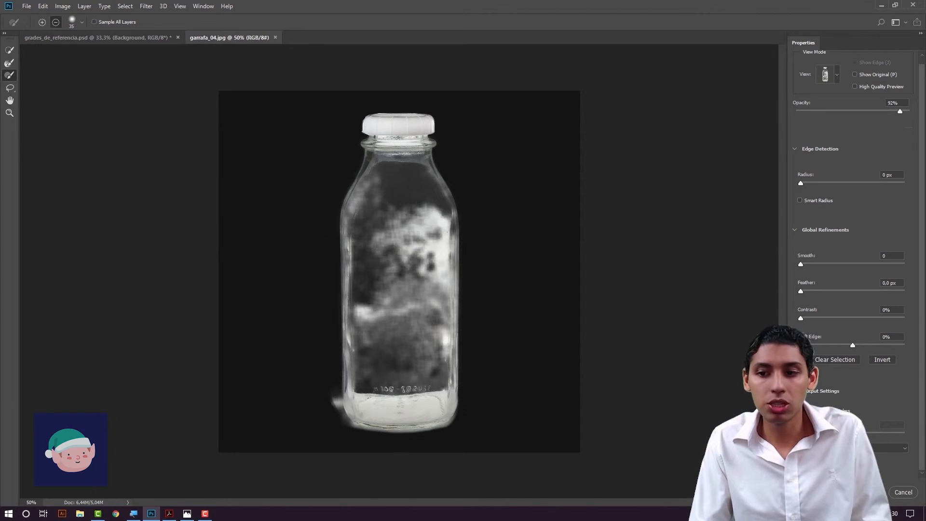
mouse_move(326, 366)
left_mouse_down()
mouse_move(349, 430)
mouse_move(336, 382)
left_mouse_up()
left_click_drag(344, 416, 407, 433)
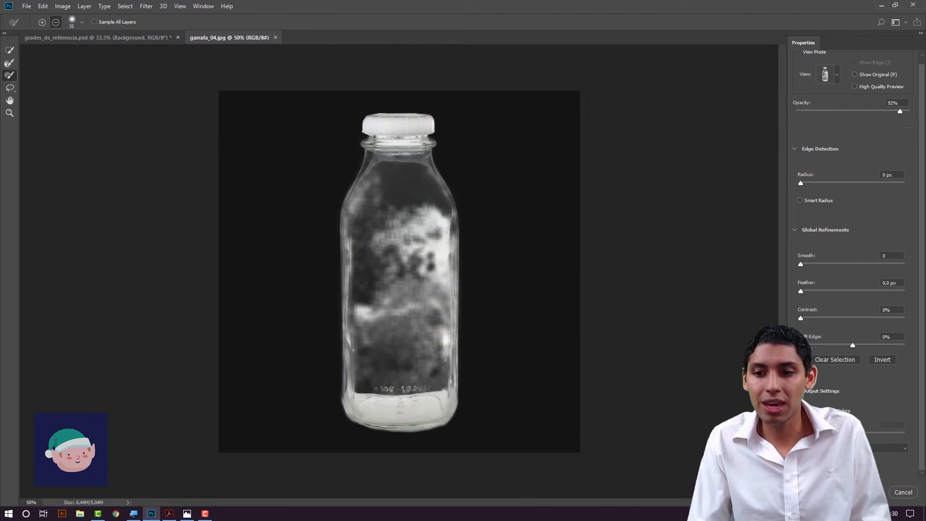
left_click_drag(390, 431, 408, 434)
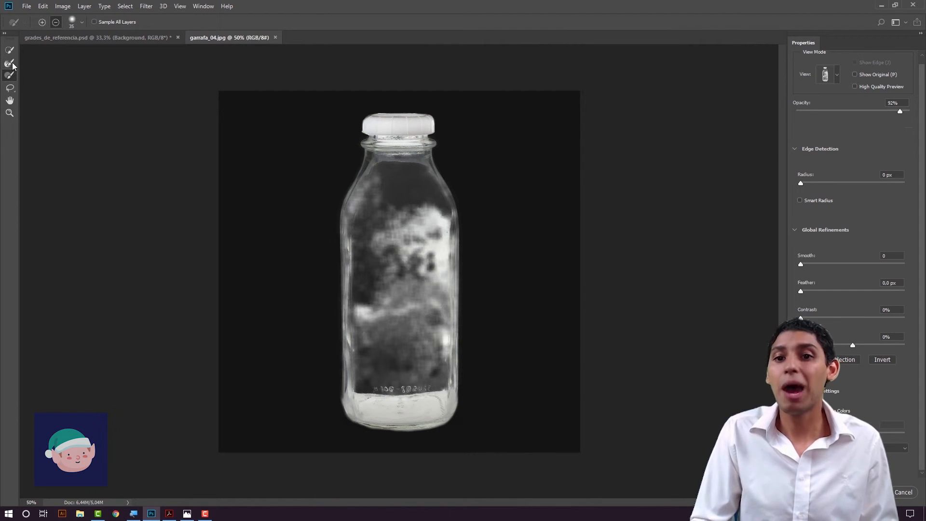
Try an edge detection Radius of 44 px, and reset it to 0 px
left_click(10, 75)
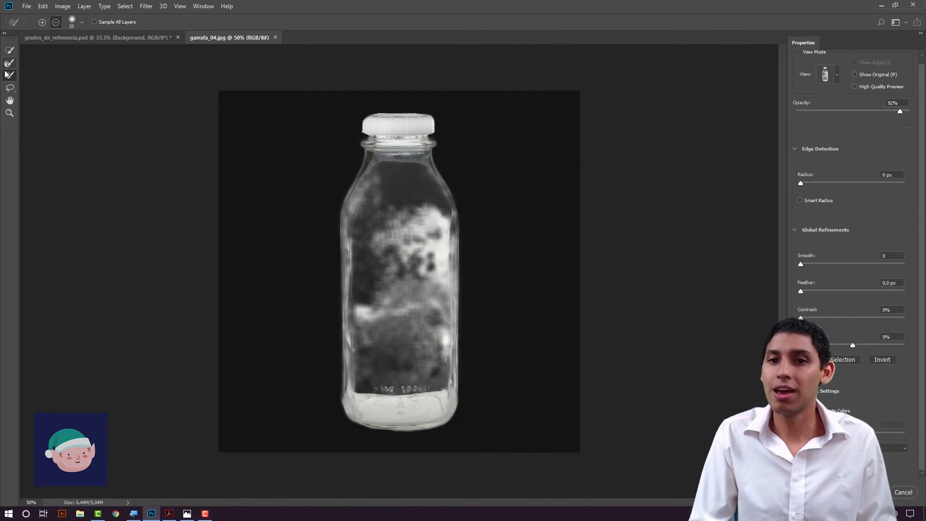
left_click(801, 185)
left_click_drag(818, 183, 863, 185)
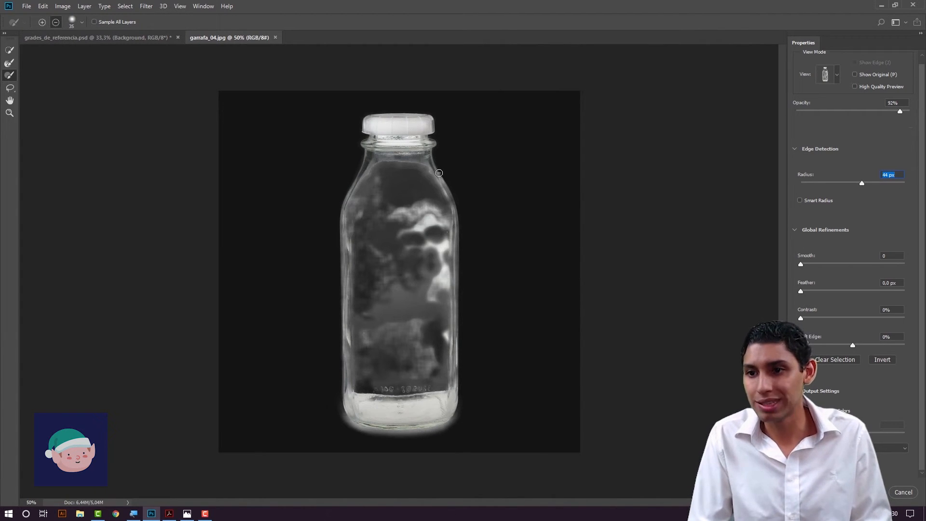
left_click_drag(859, 183, 809, 187)
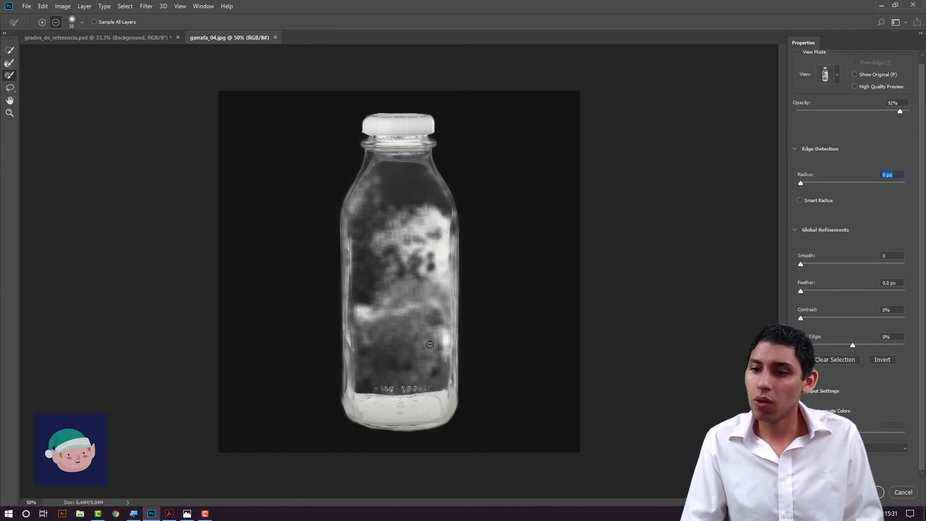
Try Feather values of 60.8 px and 20.6 px on the selection edge, combined with 91% Contrast
left_click_drag(800, 266, 782, 272)
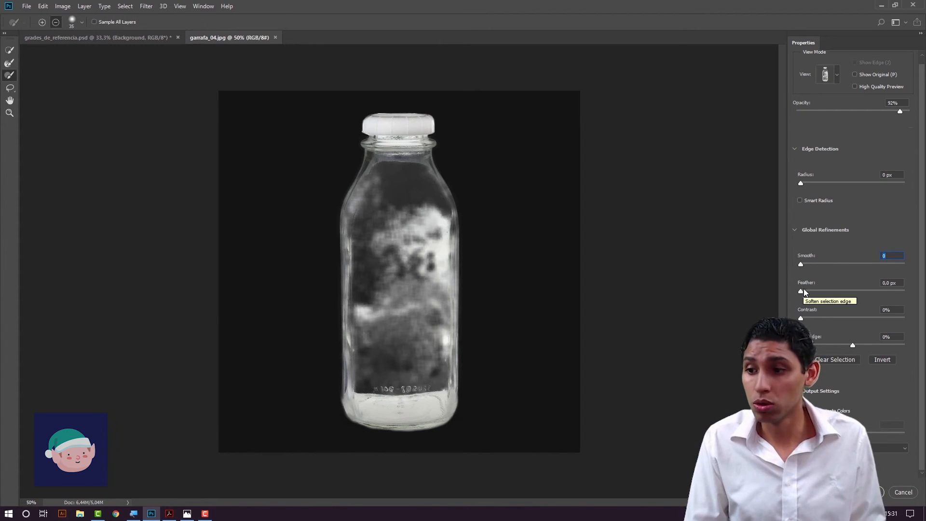
left_click_drag(804, 291, 860, 285)
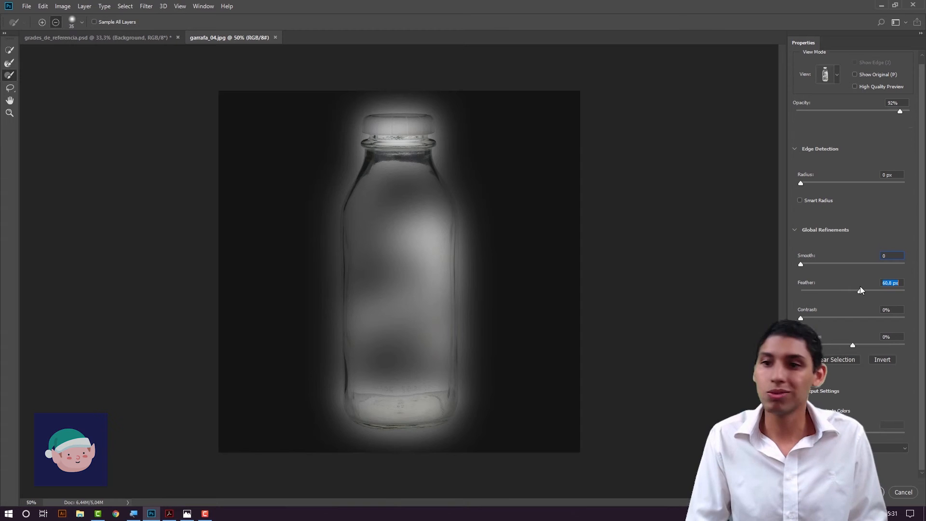
mouse_move(860, 286)
left_mouse_down()
mouse_move(838, 290)
mouse_move(846, 290)
left_mouse_up()
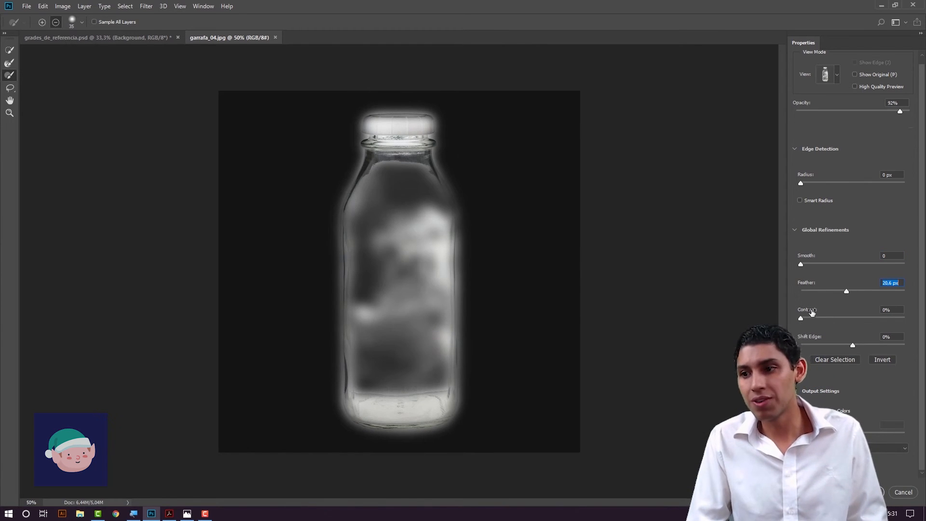
left_click_drag(800, 317, 896, 313)
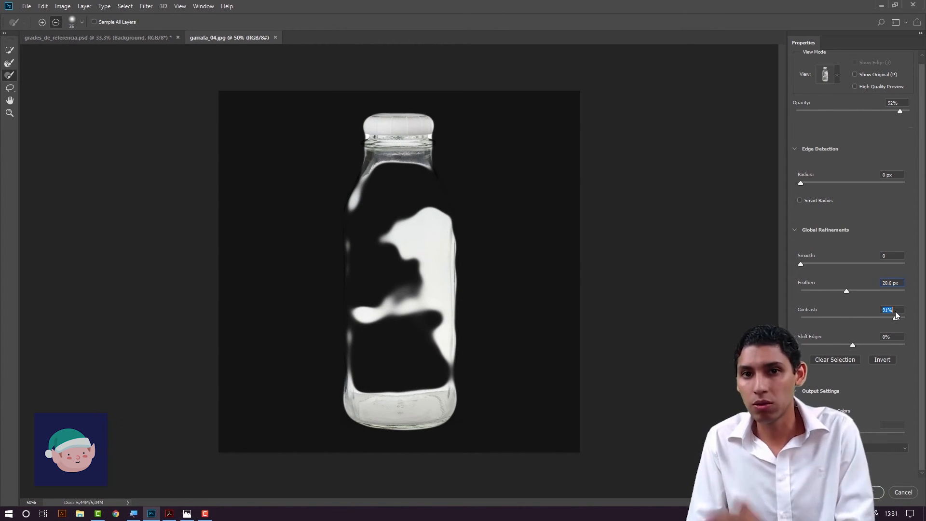
left_click_drag(896, 314, 799, 318)
Reset Feather to 0 px, and set Contrast to 15% and Shift Edge to -69%
left_click_drag(846, 291, 817, 320)
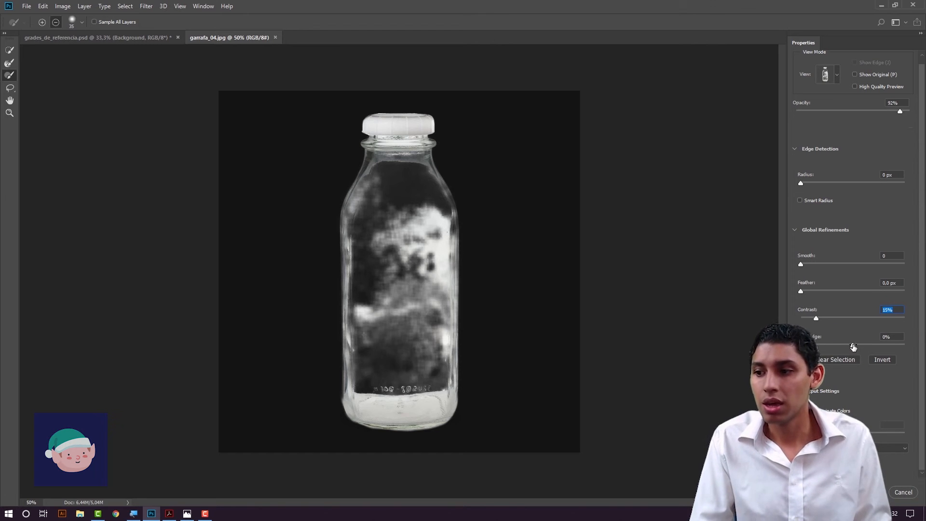
left_click_drag(853, 346, 884, 342)
left_click_drag(866, 343, 816, 343)
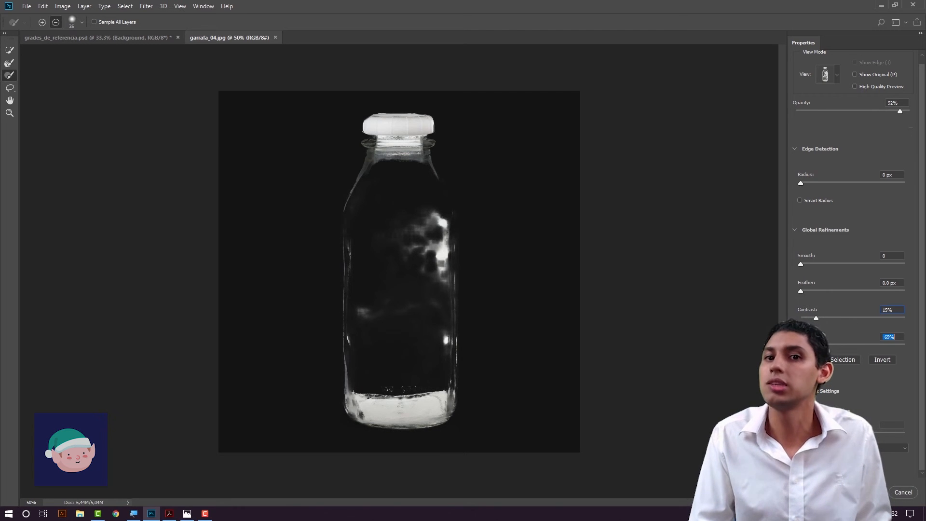
Try Shift Edge values of -32% and 0% on the bottle's selection, and settle on -6%
left_click_drag(817, 344, 836, 345)
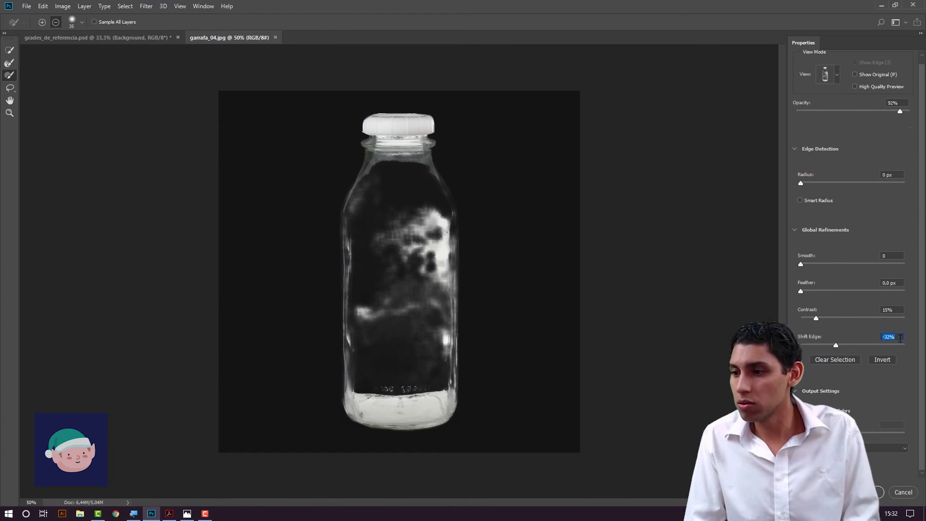
type("0")
left_click_drag(853, 346, 849, 345)
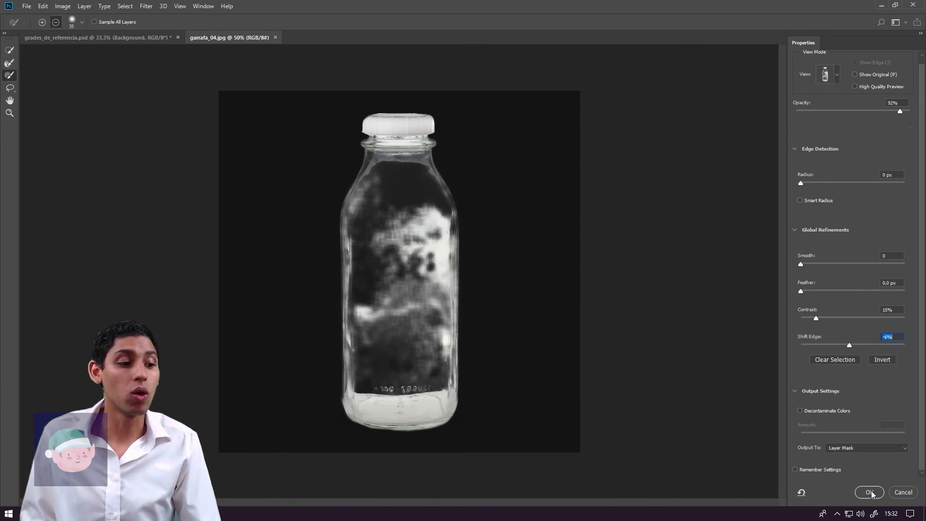
Choose Layer Mask as the output, and try Decontaminate Colors at 100% on the bottle before disabling it
left_click(858, 448)
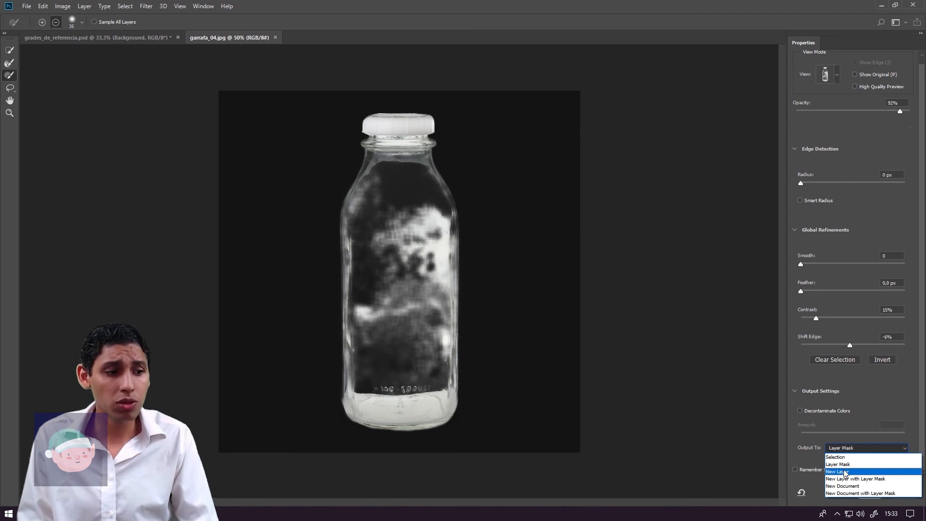
left_click(844, 465)
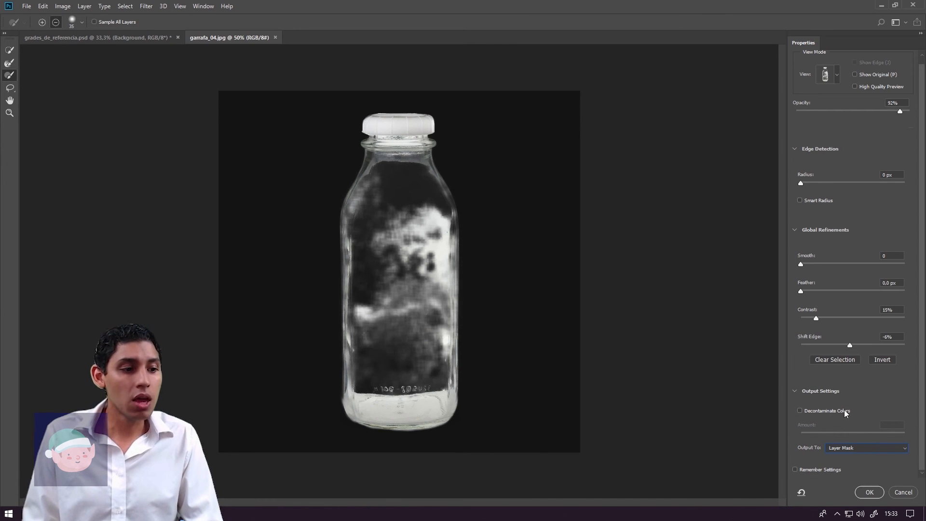
left_click(800, 411)
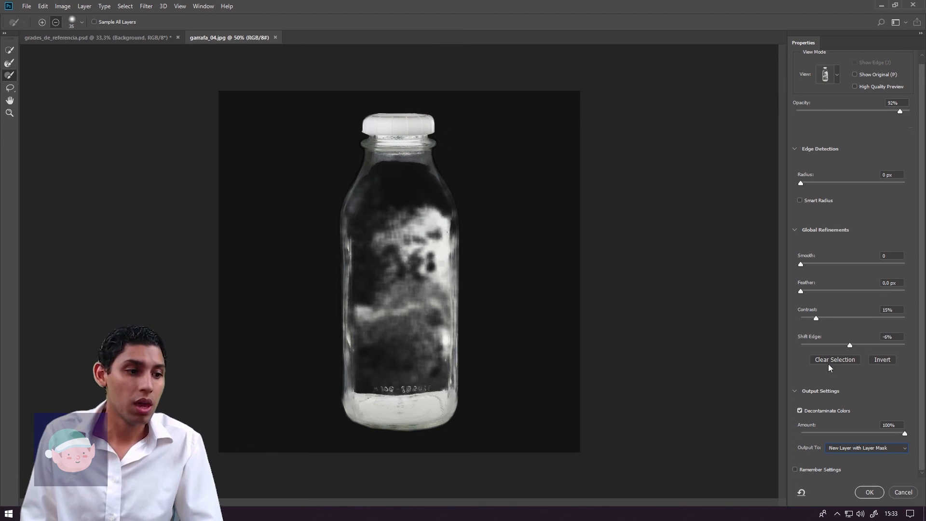
left_click(801, 410)
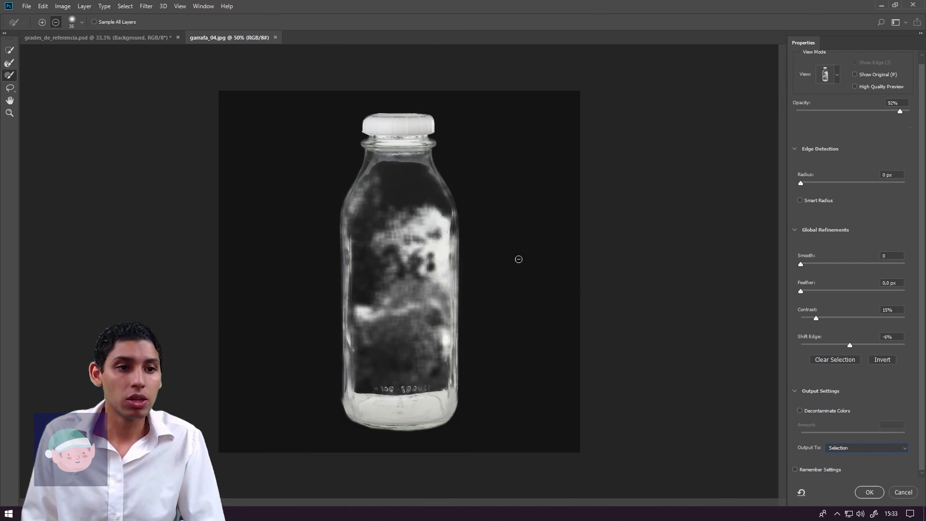
Set the edge detection Radius to 1 px, compare the glass with and without Decontaminate Colors, and leave that option off
left_click(800, 411)
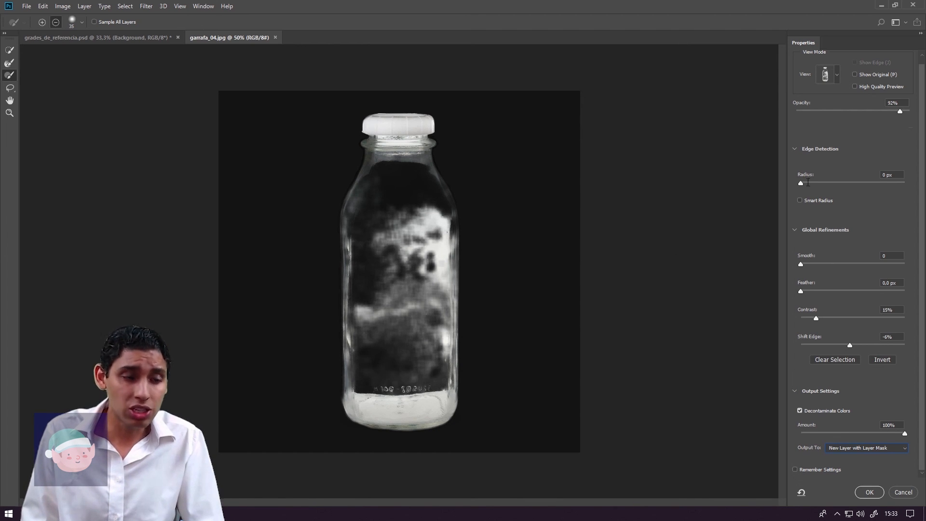
left_click_drag(801, 183, 806, 183)
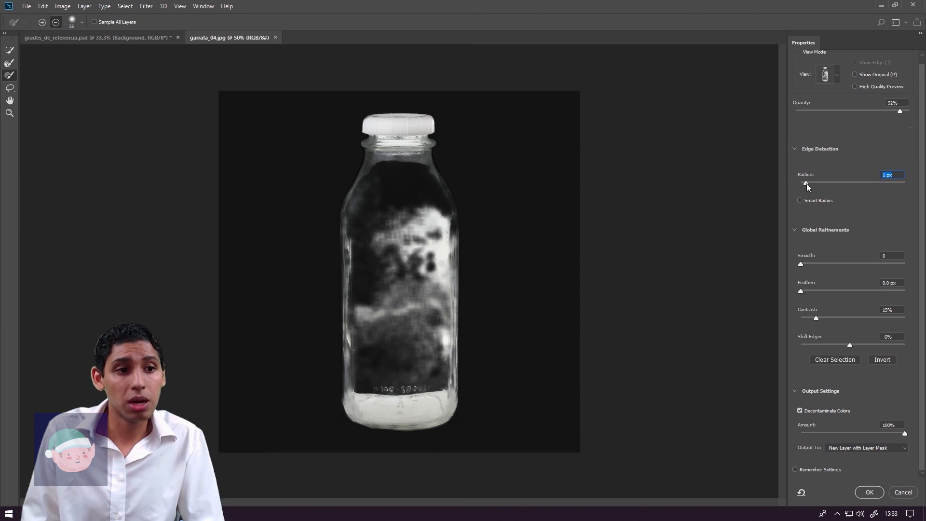
left_click(800, 411)
left_click(800, 410)
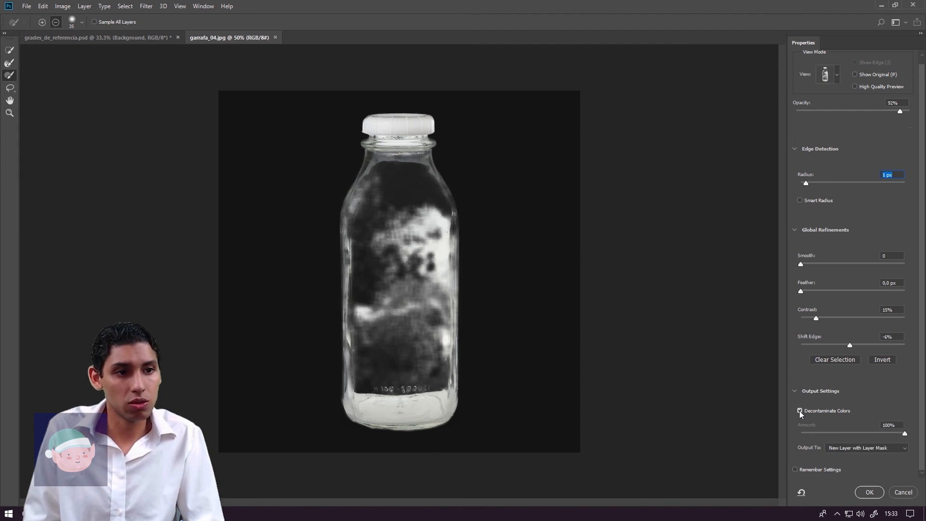
left_click(800, 412)
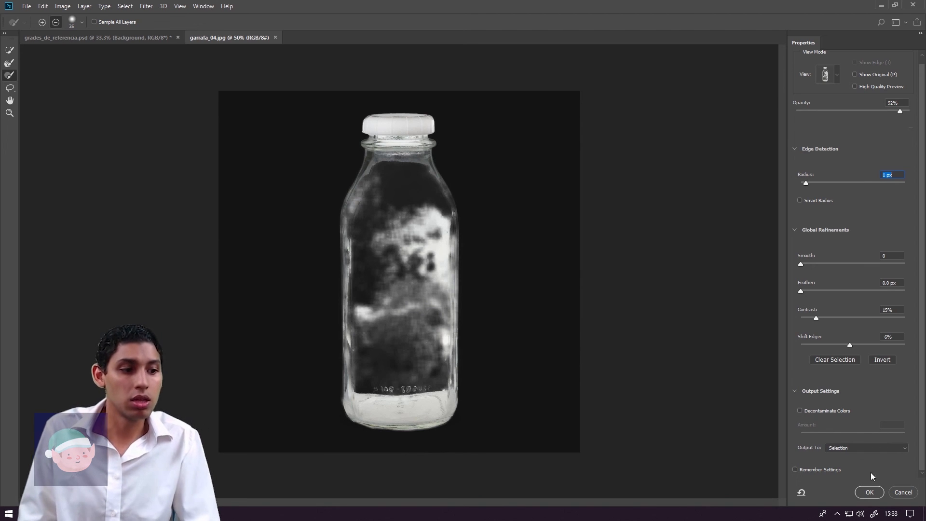
Output the refined bottle selection as a Layer Mask and apply the Select and Mask settings
left_click(876, 448)
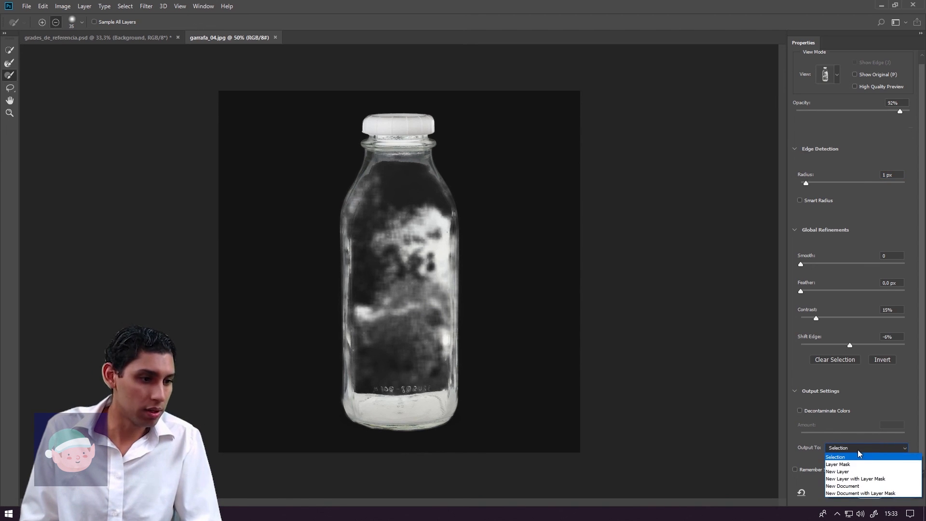
left_click(842, 465)
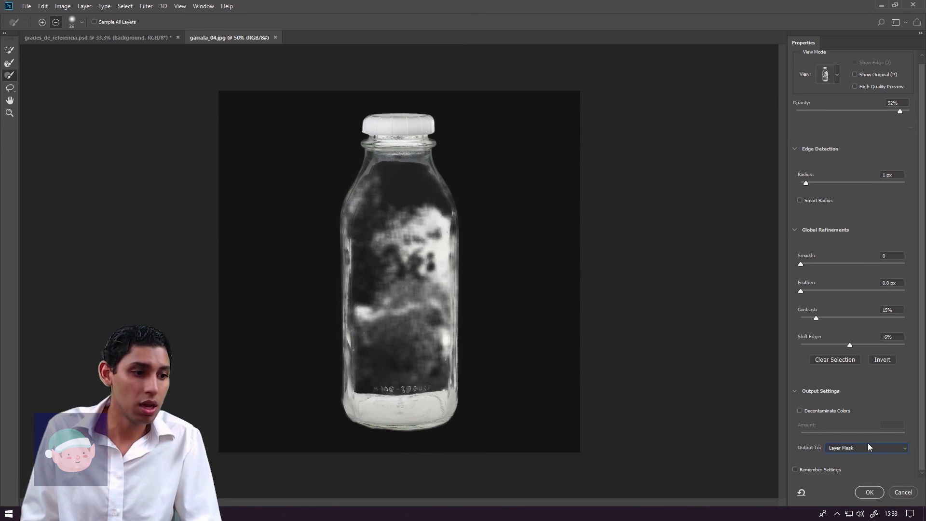
left_click(869, 492)
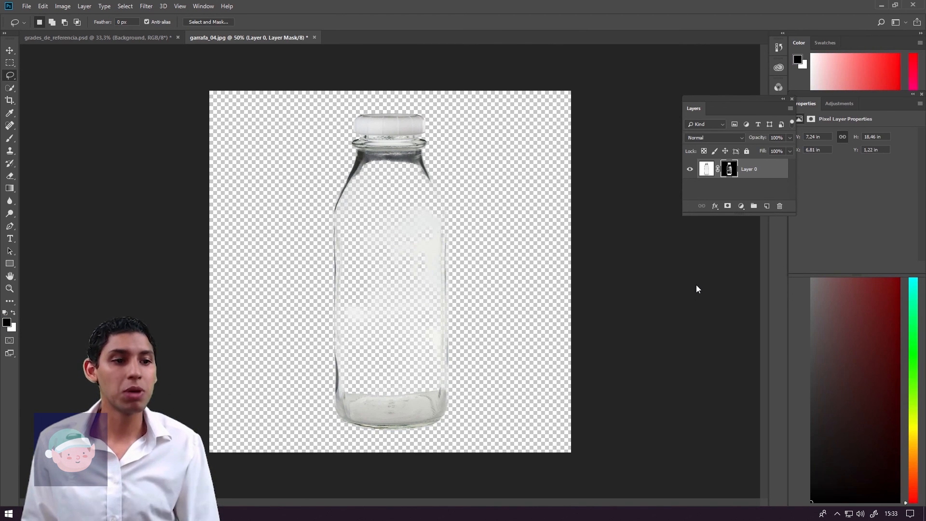